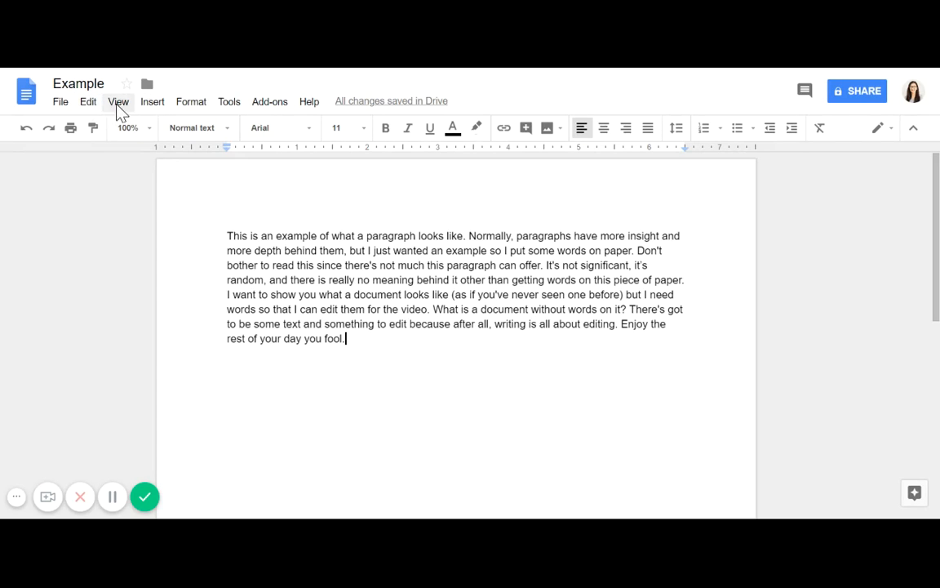
click(93, 106)
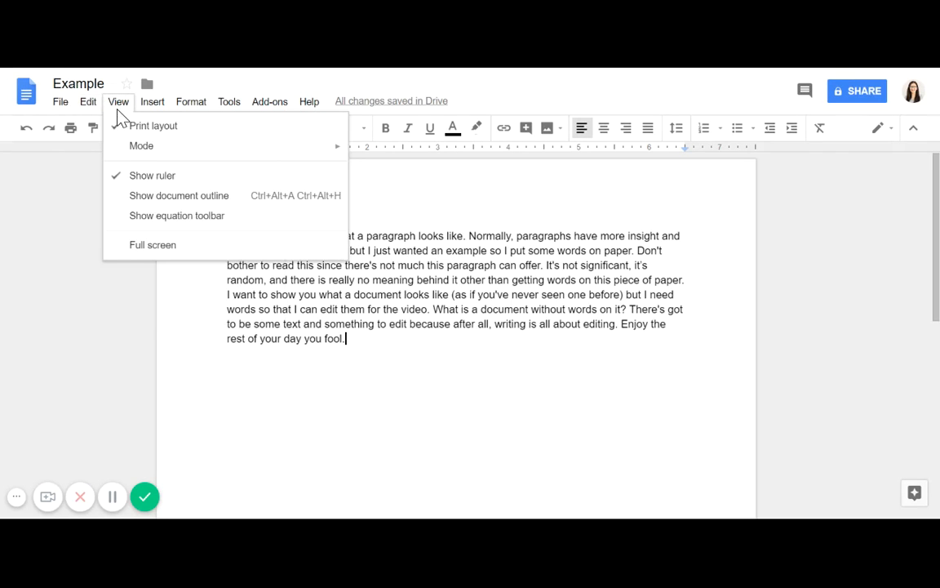
mouse_move(112, 102)
mouse_move(61, 105)
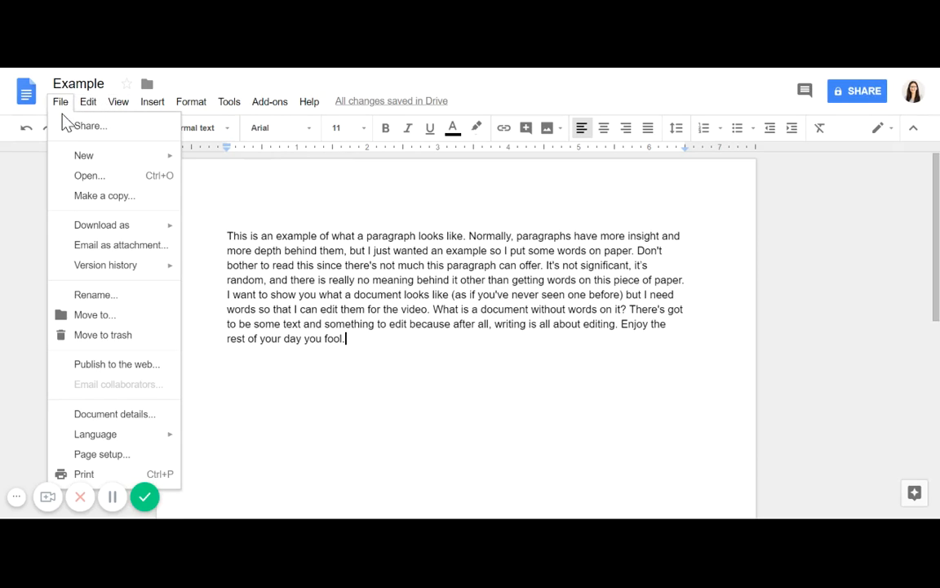
click(357, 317)
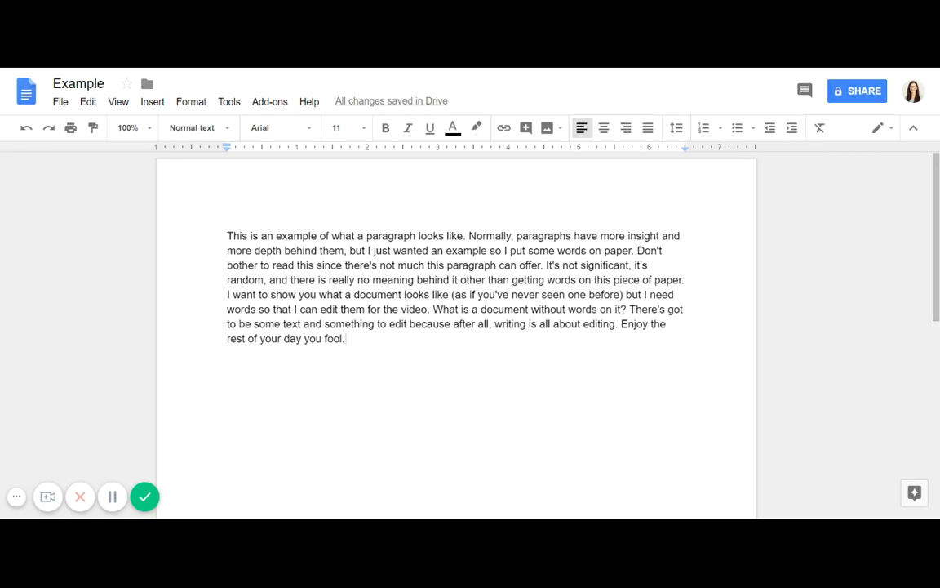
click(153, 102)
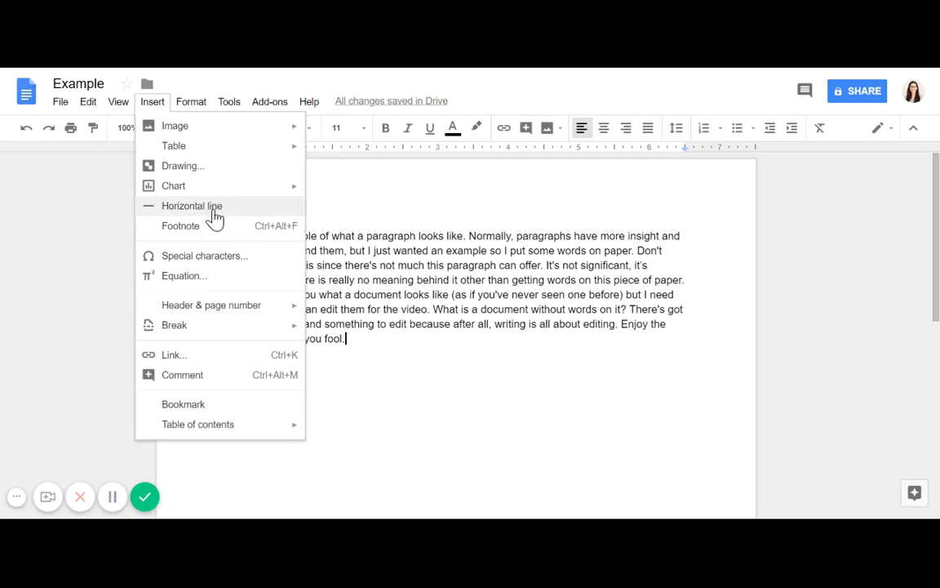
mouse_move(227, 139)
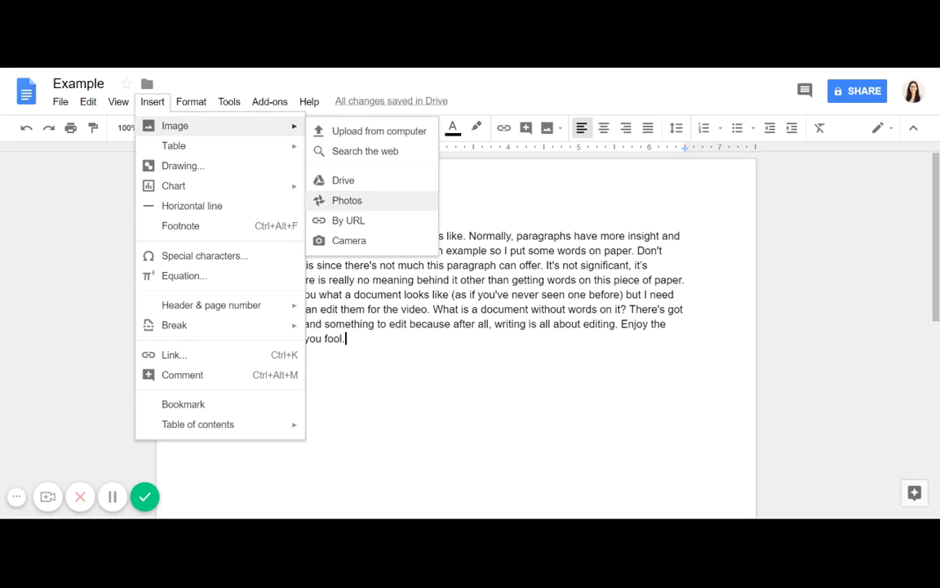
click(364, 227)
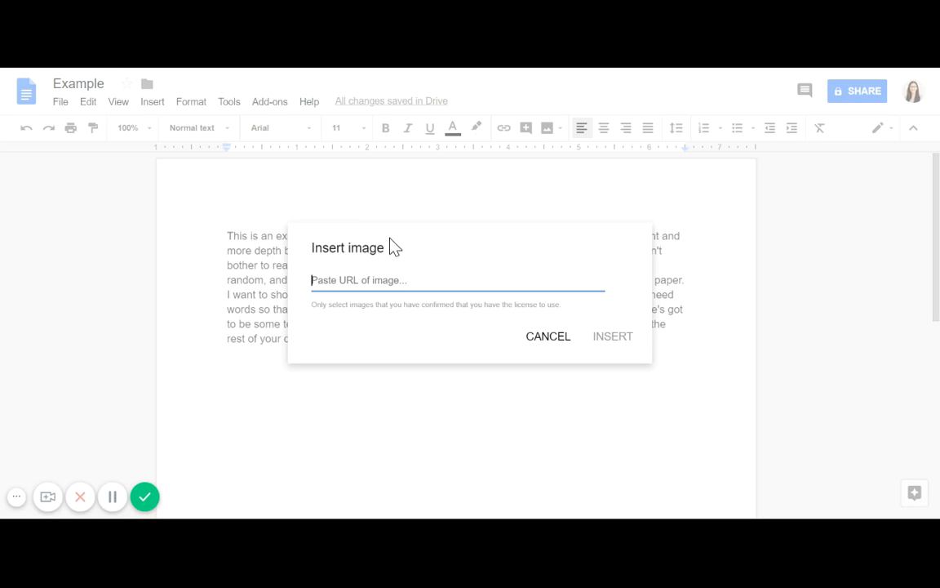
click(544, 340)
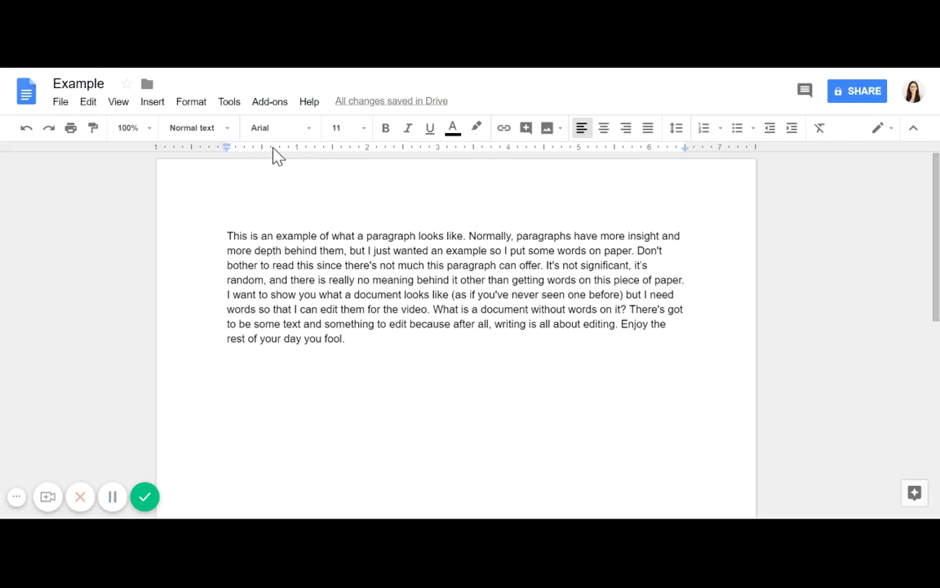
Insert a table with four columns and three rows directly below the paragraph.
click(152, 103)
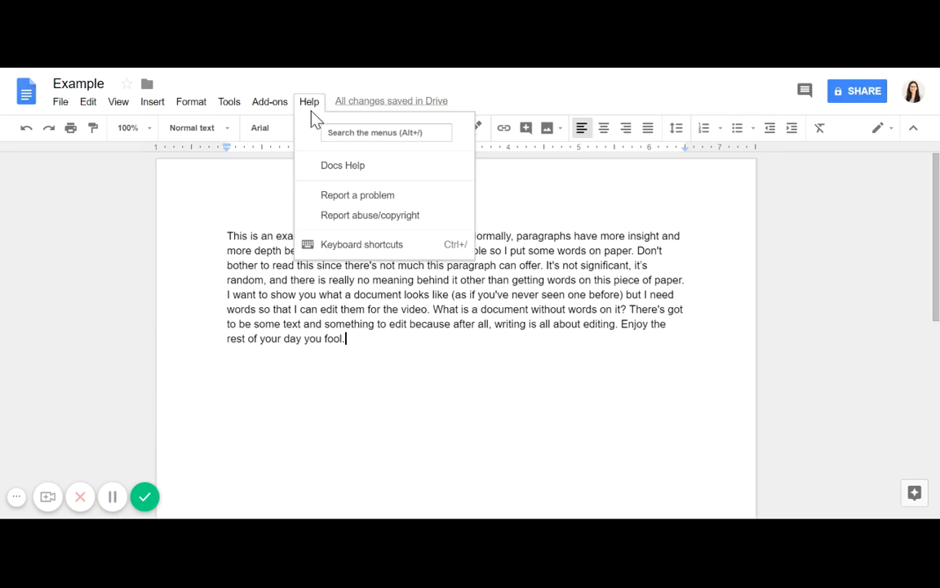
mouse_move(199, 107)
mouse_move(161, 105)
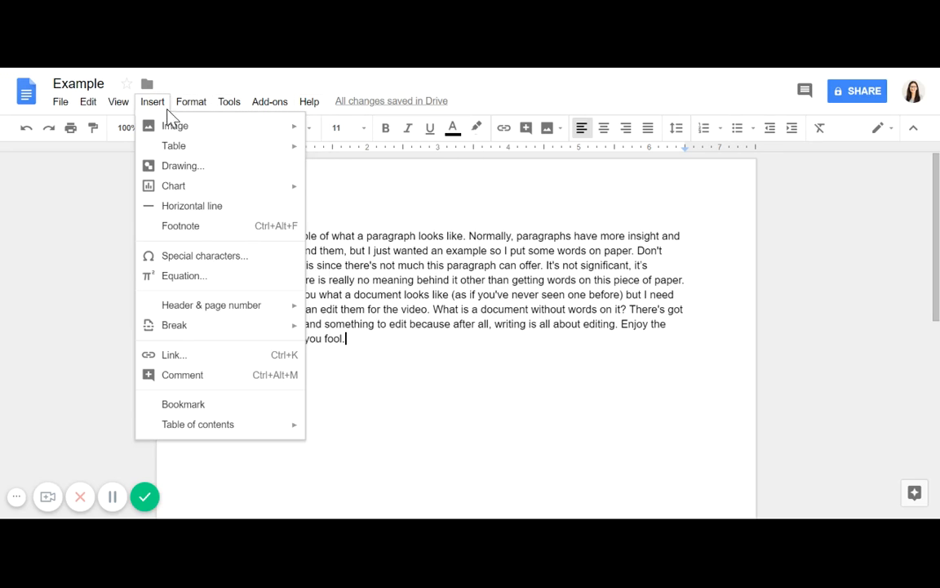
mouse_move(176, 129)
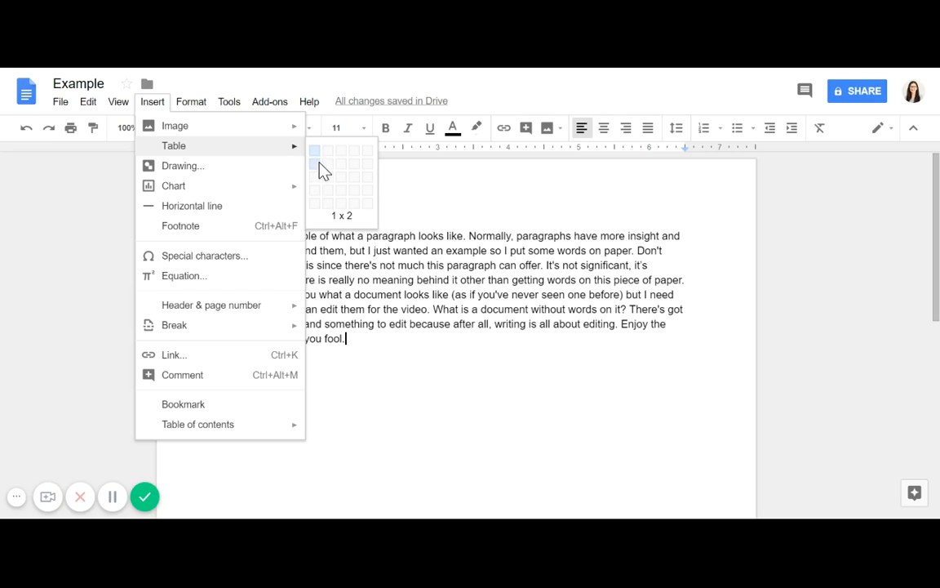
click(356, 181)
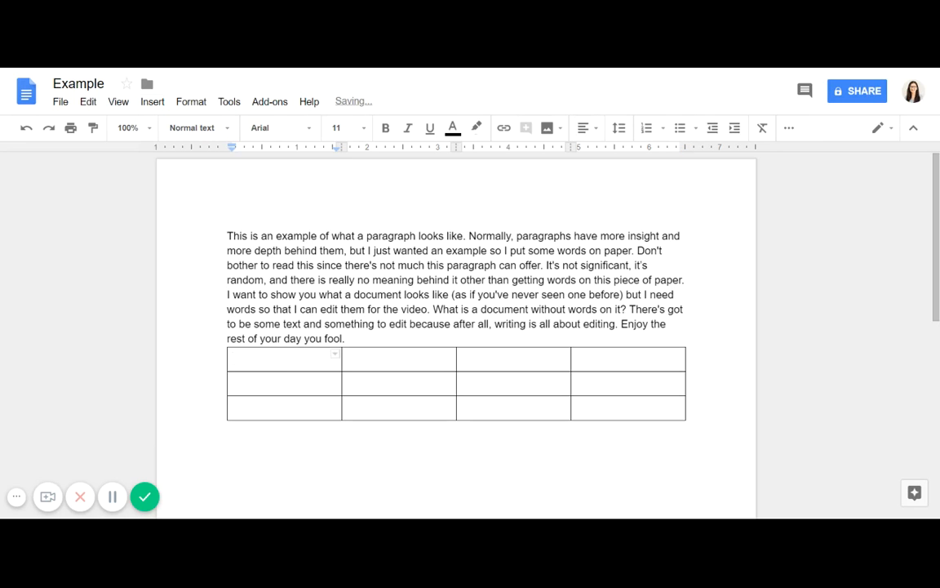
Fill the table's first column from top to bottom with "Hello", "Good" and "Day".
text(Hello)
click(233, 382)
text(Good)
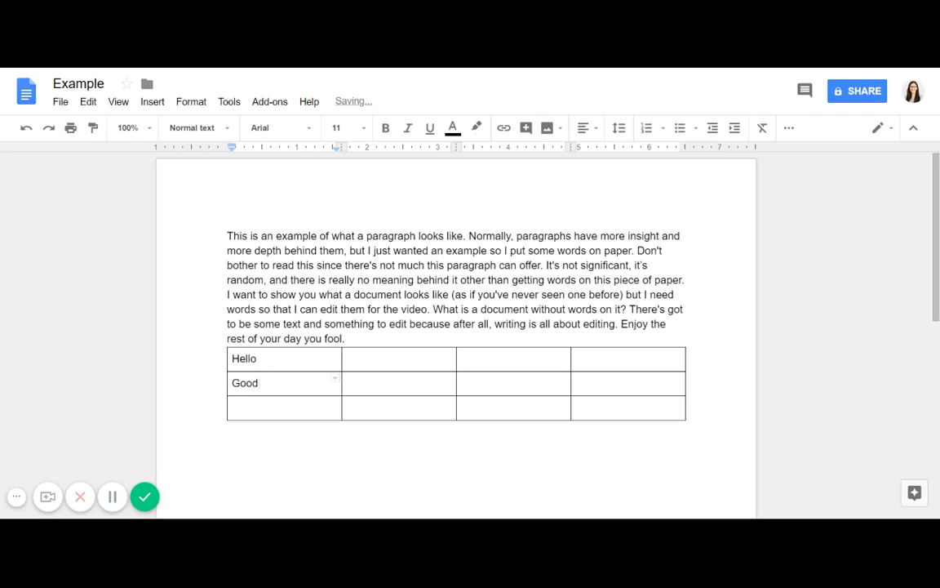
click(234, 407)
text(Day)
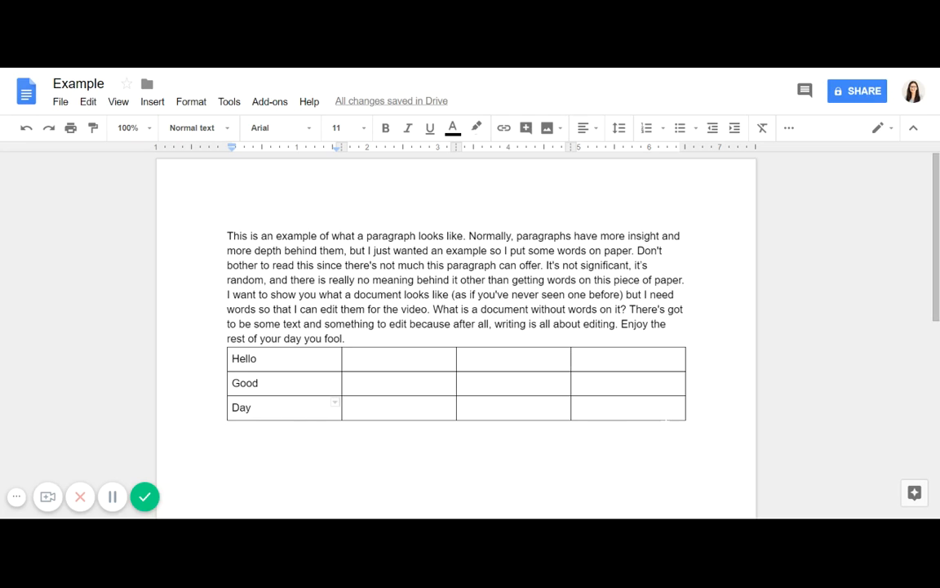
Delete the whole table below the paragraph, including its text.
drag(669, 433, 284, 362)
key(BackSpace)
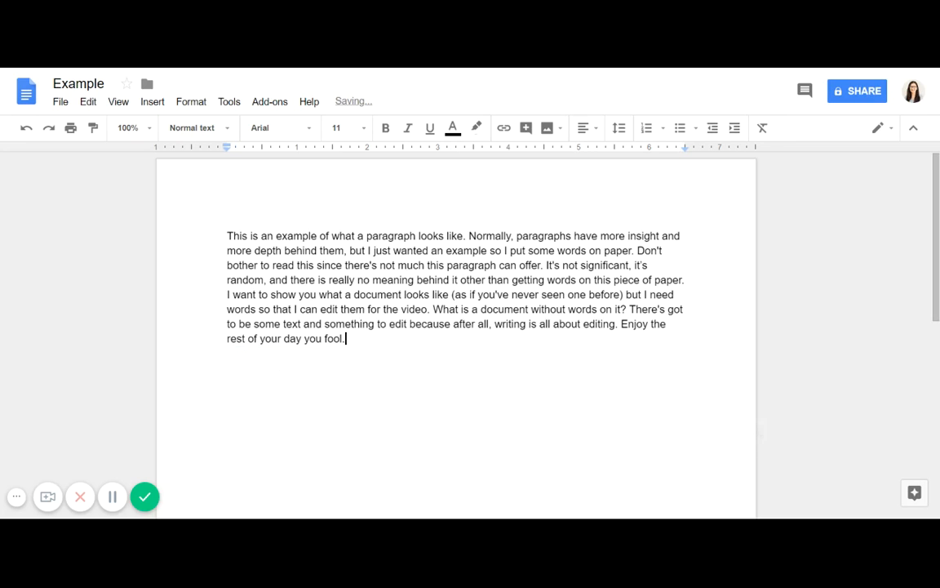
Start a new drawing in the document and draw a diagonal line sloping down across the canvas.
click(158, 106)
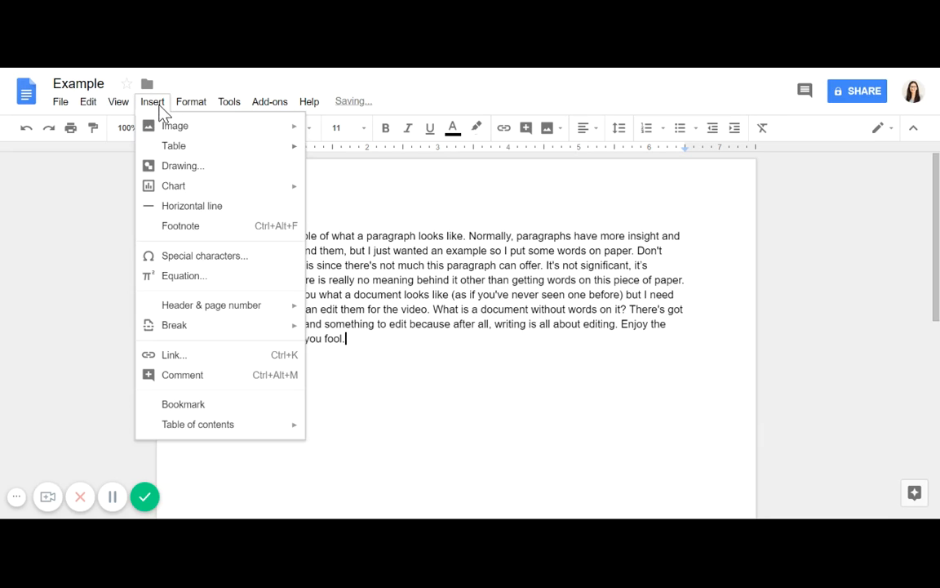
click(201, 175)
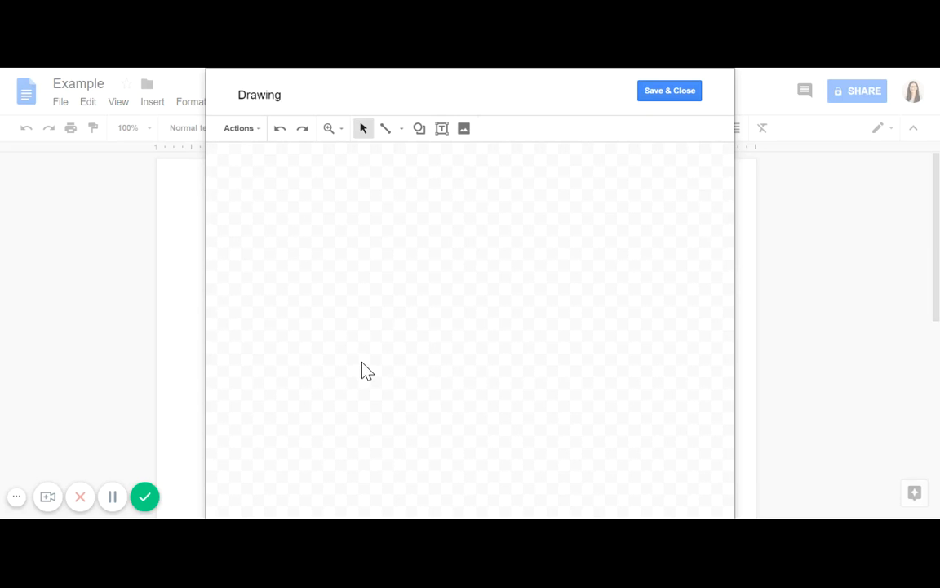
click(386, 129)
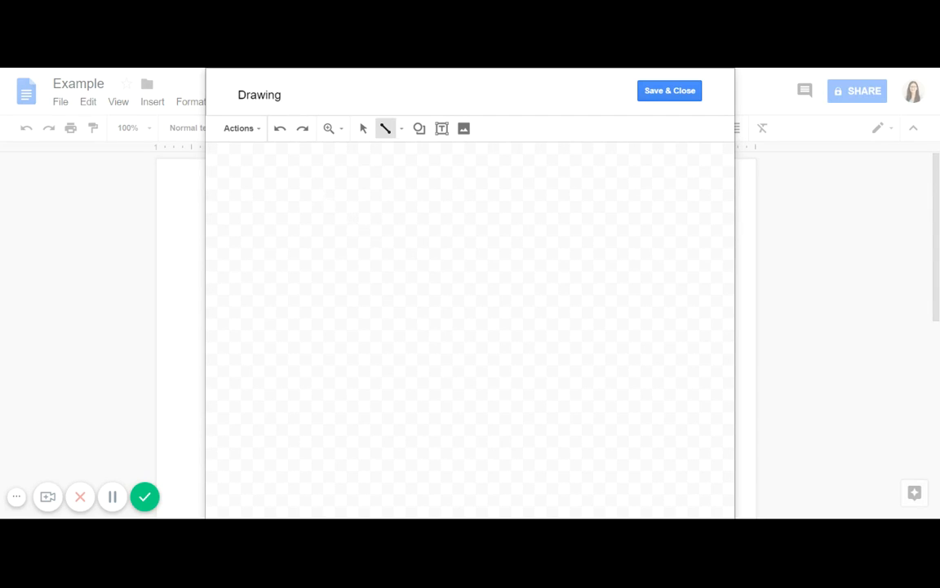
mouse_move(325, 200)
mouse_down()
mouse_move(567, 489)
mouse_move(577, 346)
mouse_move(600, 416)
mouse_up()
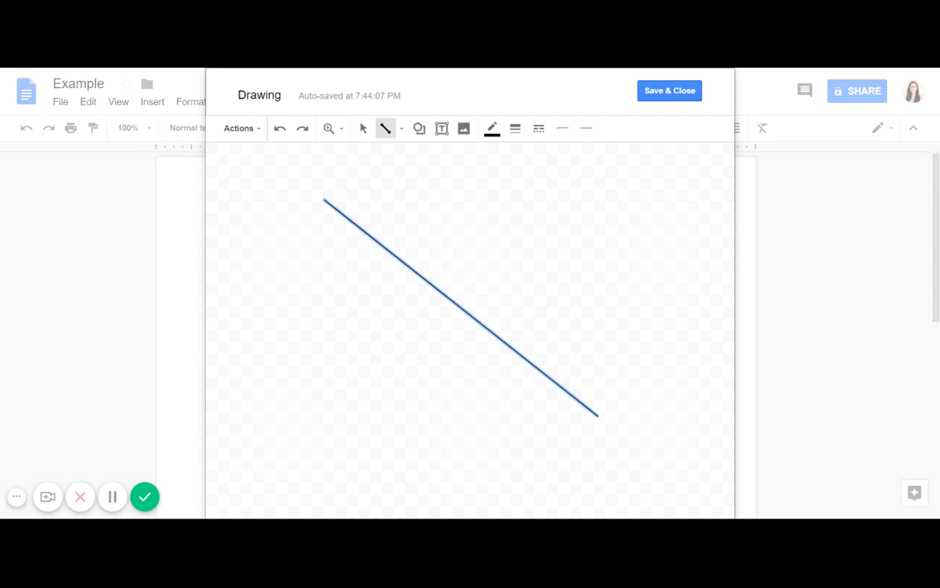
Delete the diagonal line and save the blank drawing into the document.
key(Delete)
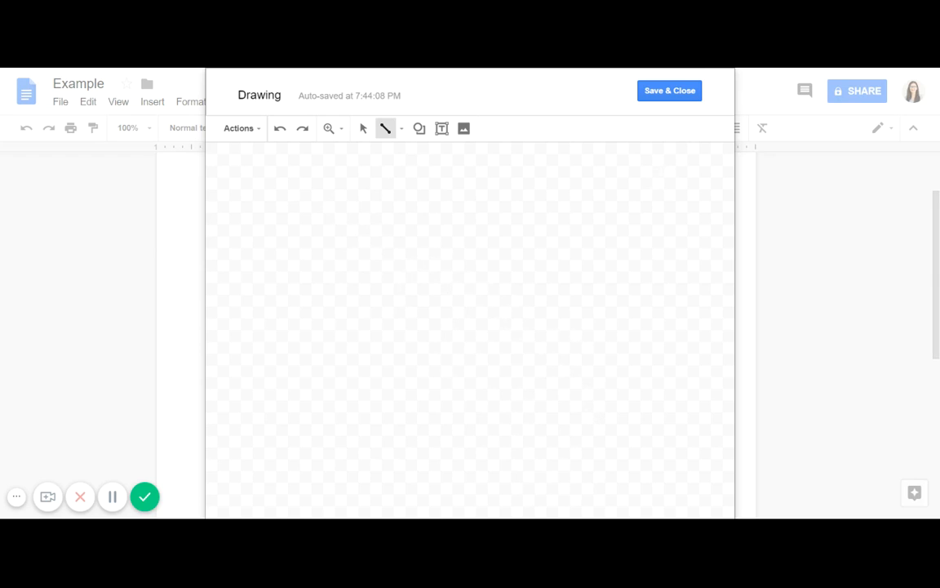
click(672, 96)
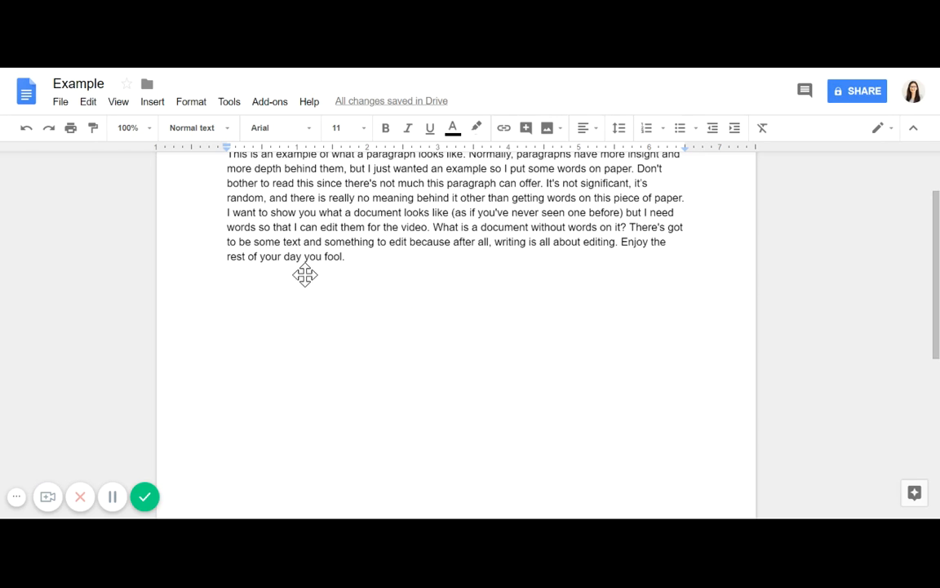
Insert a bar chart with the sample data into the document, and delete that chart again.
click(160, 107)
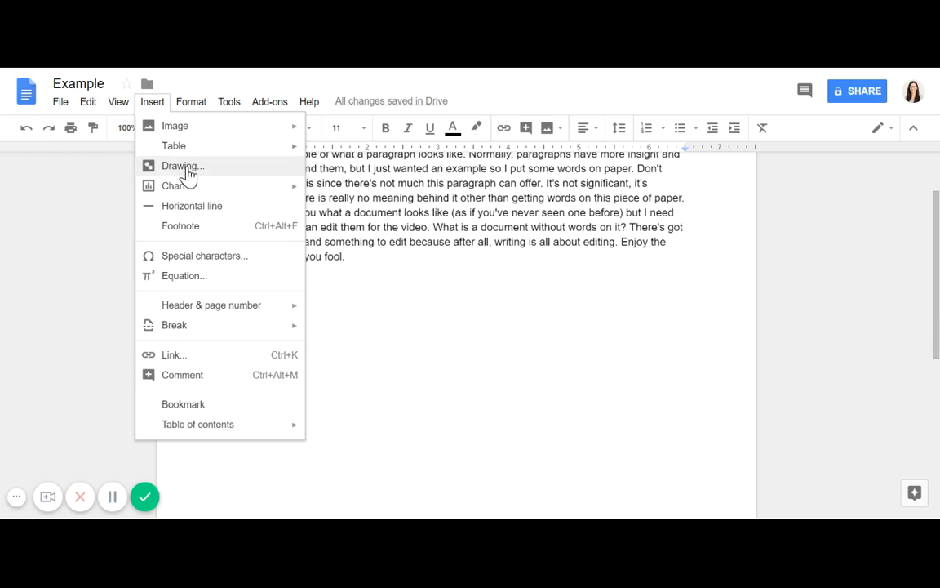
mouse_move(176, 186)
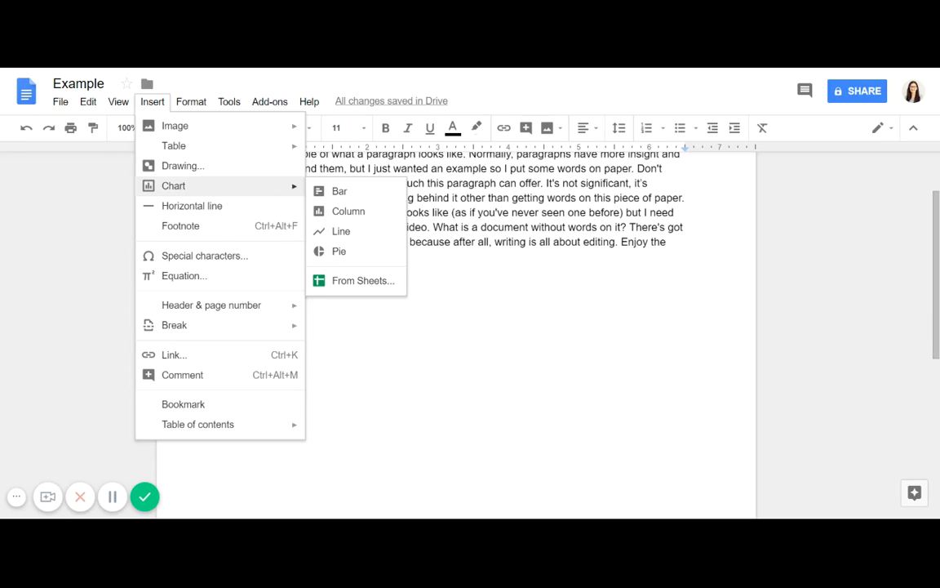
click(340, 196)
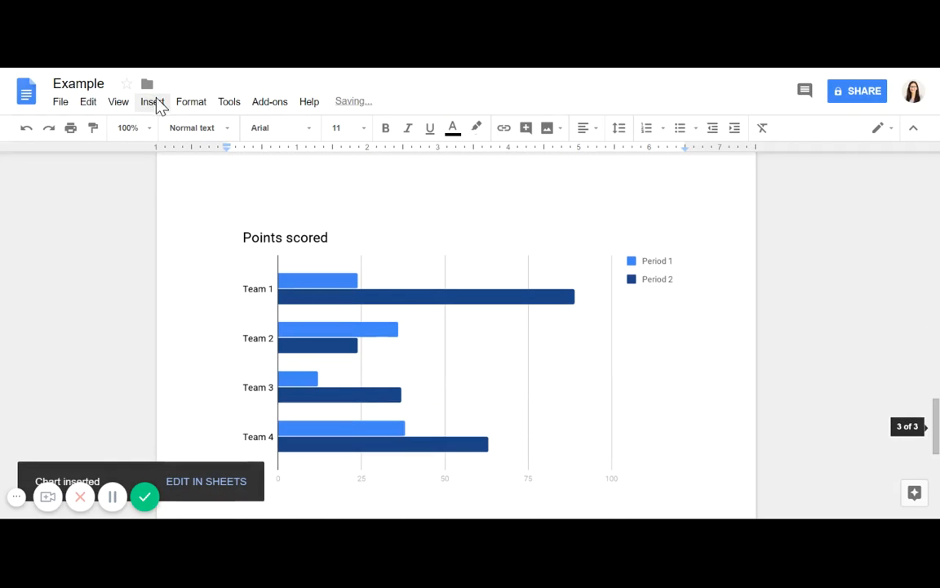
click(682, 326)
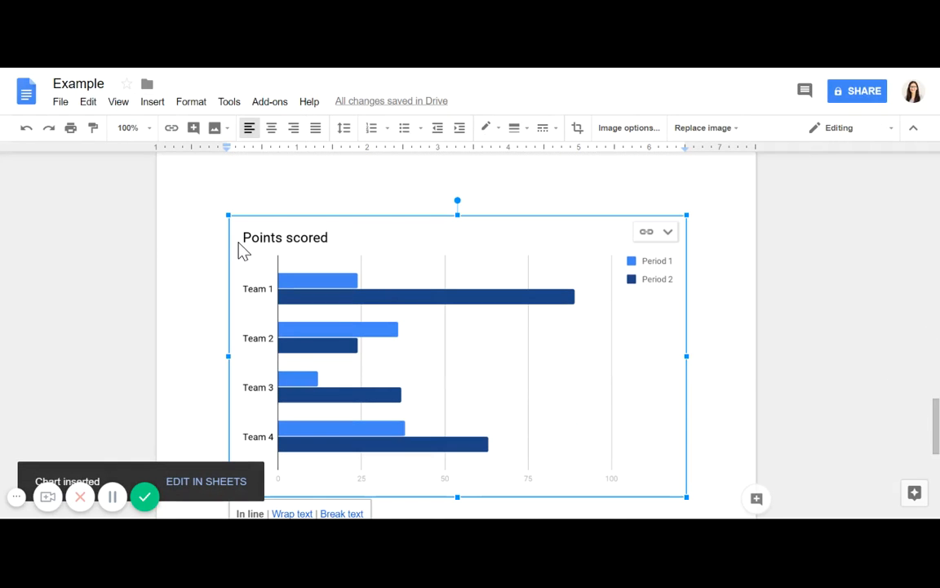
key(Delete)
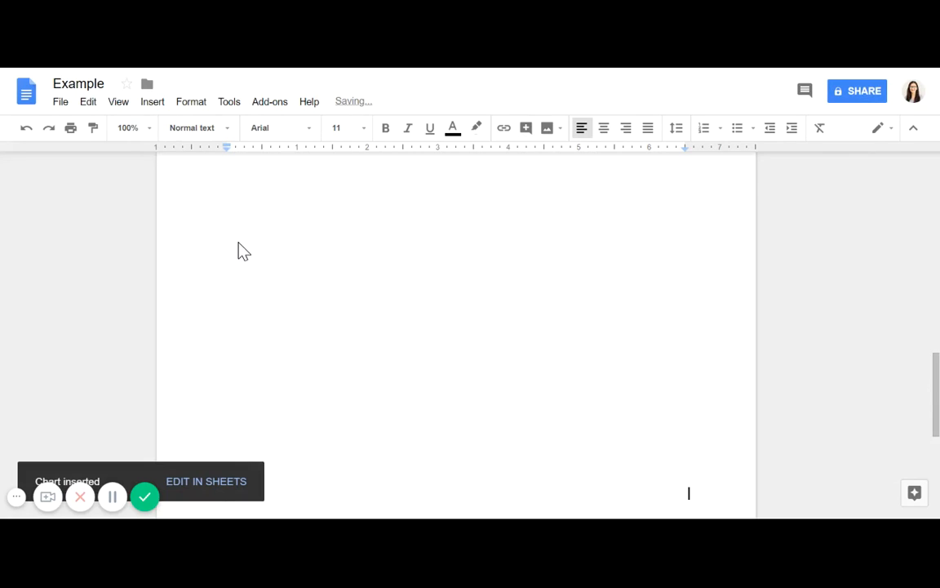
click(155, 104)
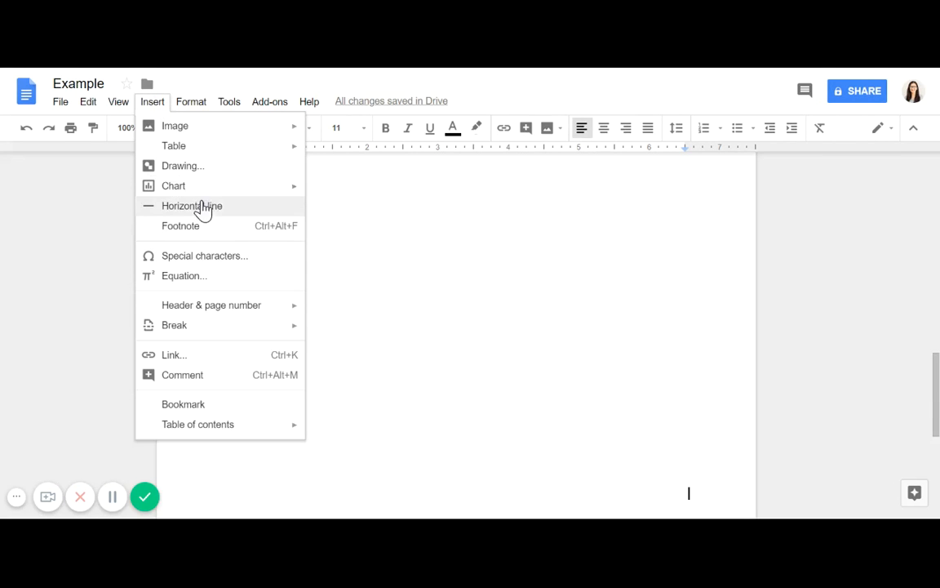
mouse_move(206, 194)
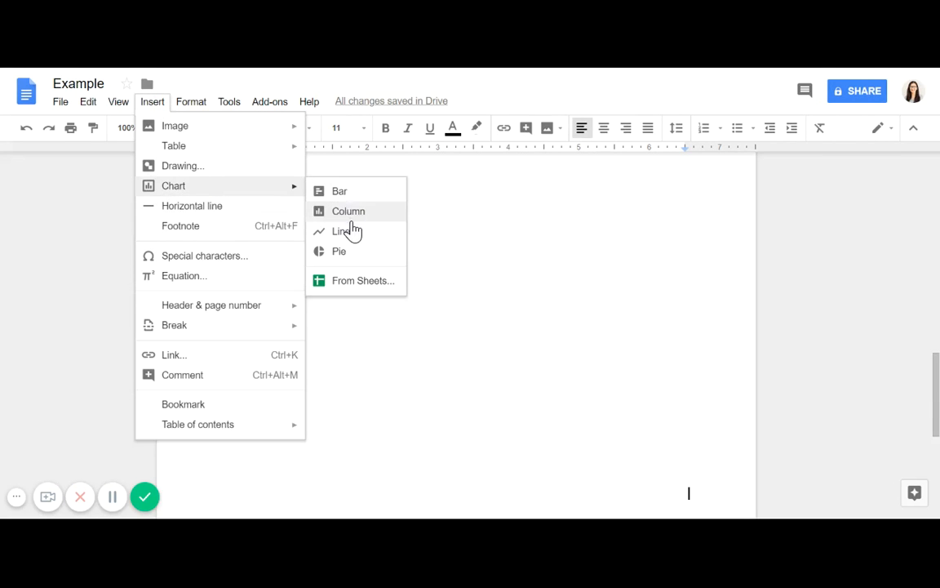
click(365, 291)
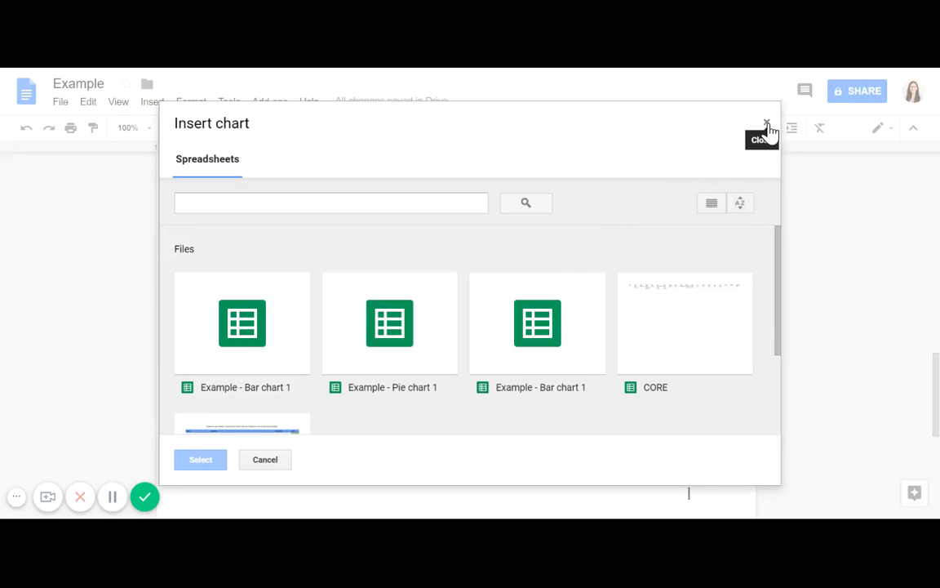
click(767, 124)
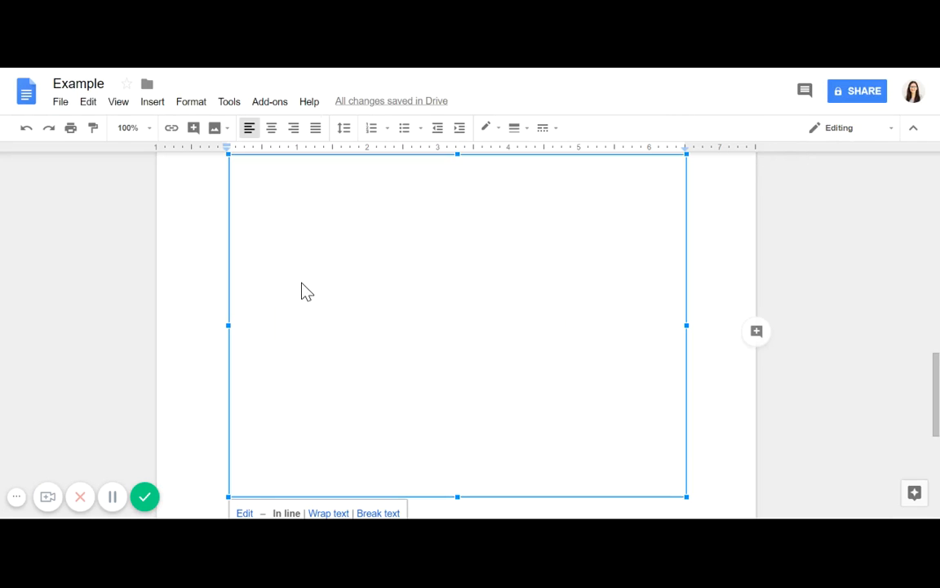
Delete the blank drawing that sits after the paragraph.
key(Delete)
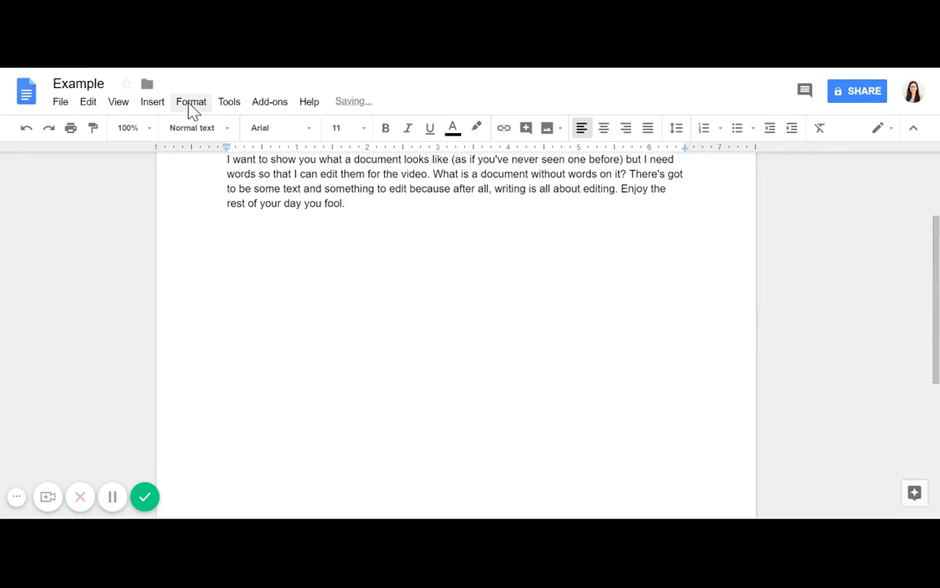
Insert a horizontal line below the paragraph and remove it again.
click(152, 104)
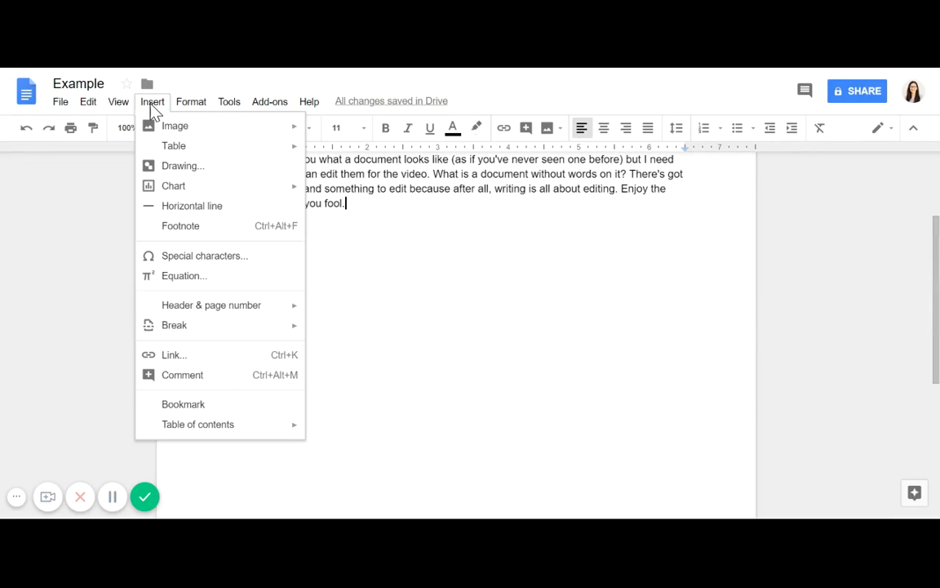
click(213, 206)
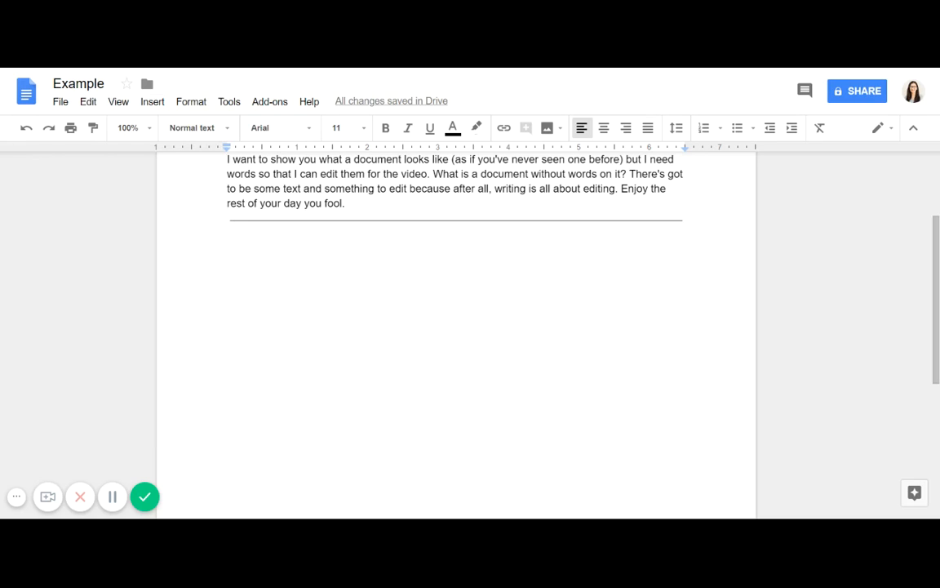
key(BackSpace)
key(BackSpace)
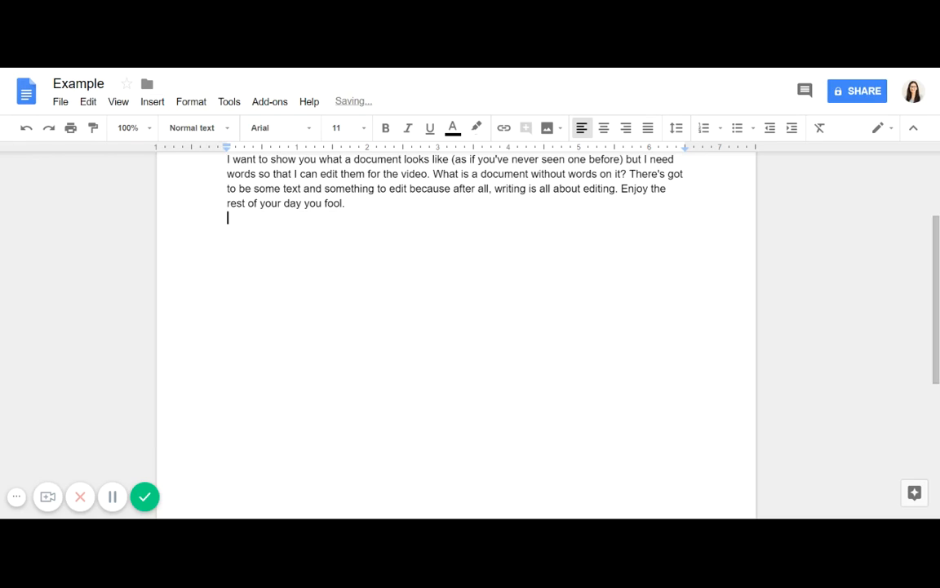
Add a new line below the paragraph and start a bulleted list on it.
scroll(934, 270, up, 2)
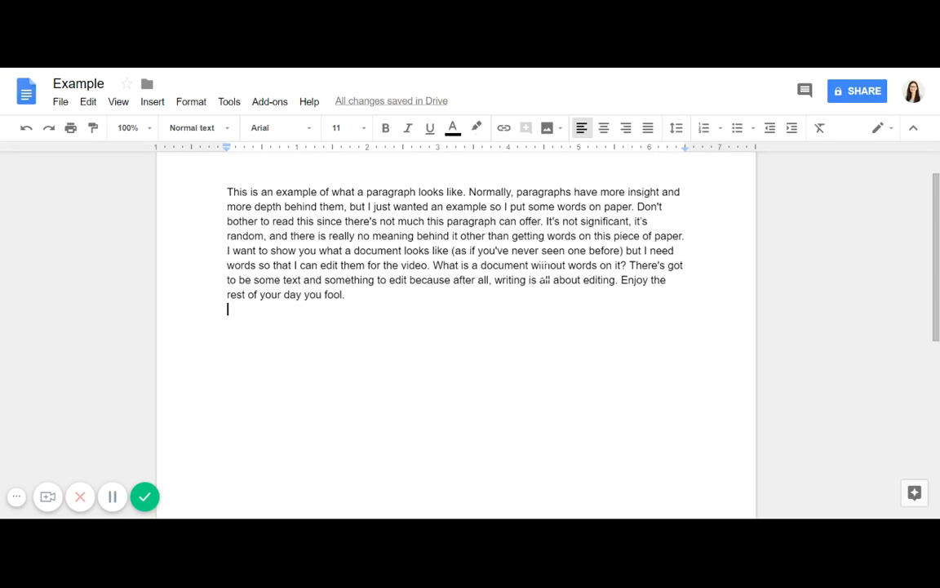
key(Return)
click(737, 136)
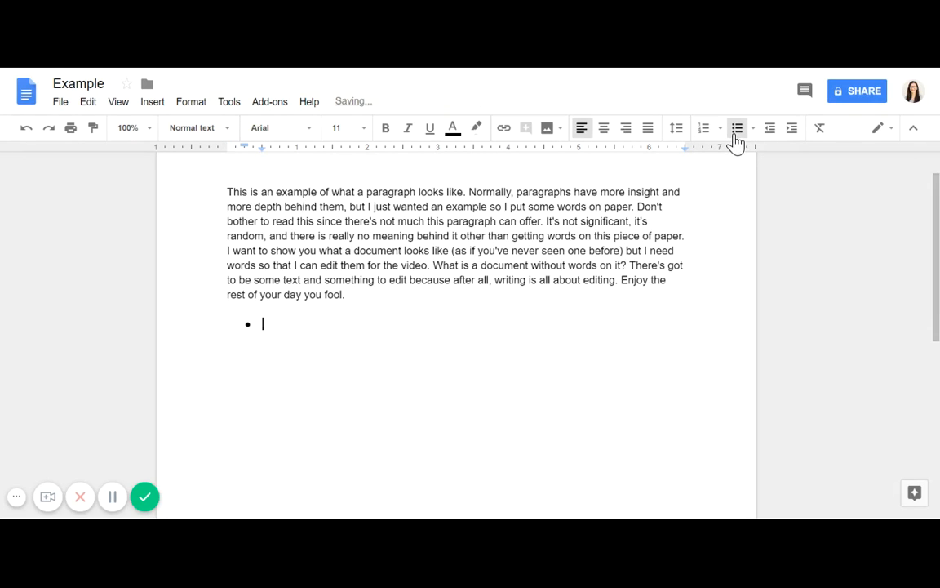
Fill the bulleted list with the items A, B, C, D, E, F and g, and remove the empty line after the last item.
text(a)
key(Return)
text(b)
key(Return)
text(c)
key(Return)
text(d)
key(Return)
text(e)
key(Return)
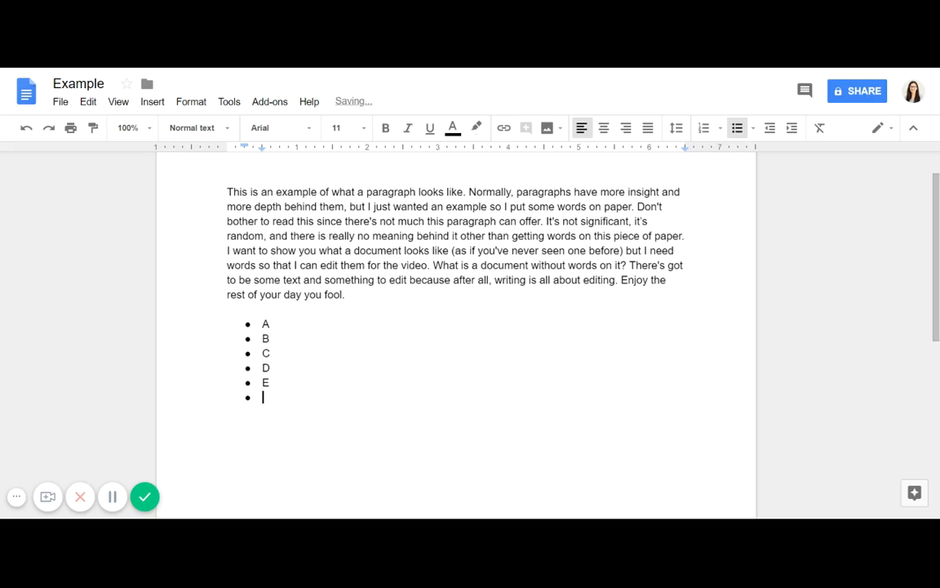
text(f)
key(Return)
text(g)
key(Return)
key(ctrl+z)
key(BackSpace)
key(BackSpace)
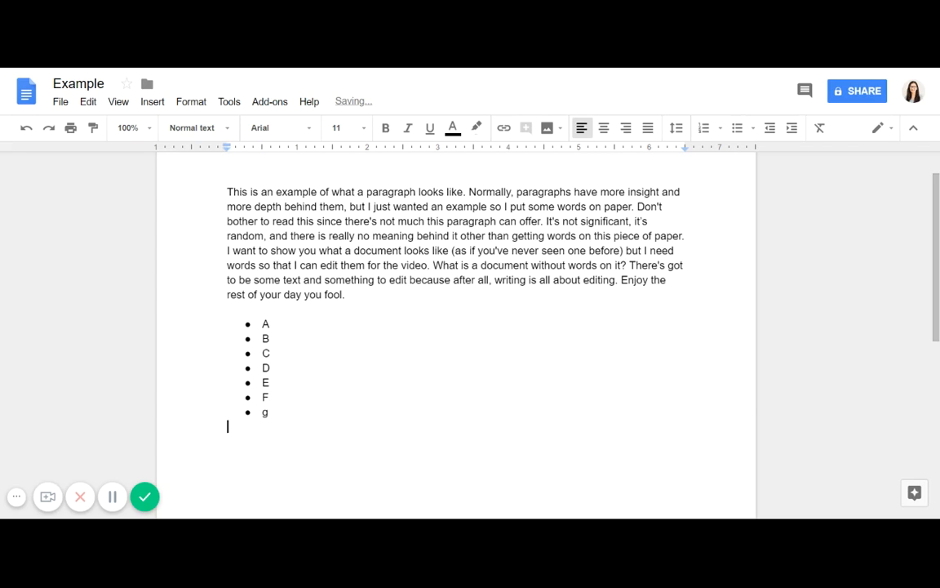
key(BackSpace)
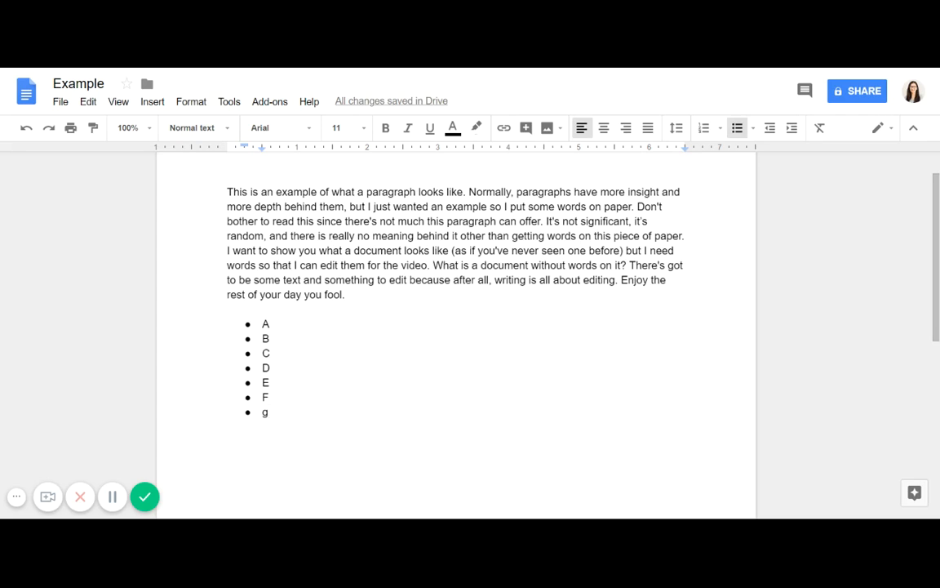
Break the bulleted list after item C and insert a horizontal line there.
click(271, 353)
key(Return)
key(Return)
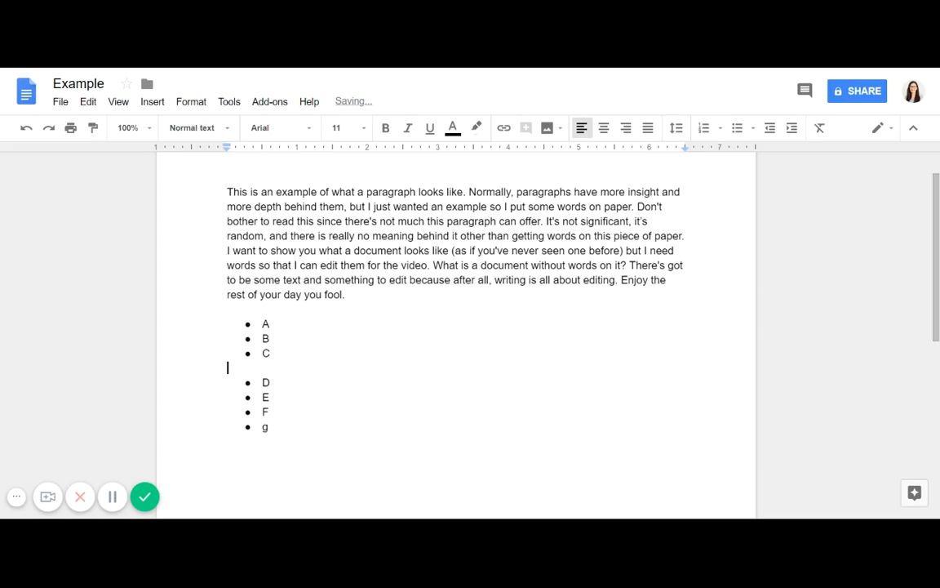
click(160, 106)
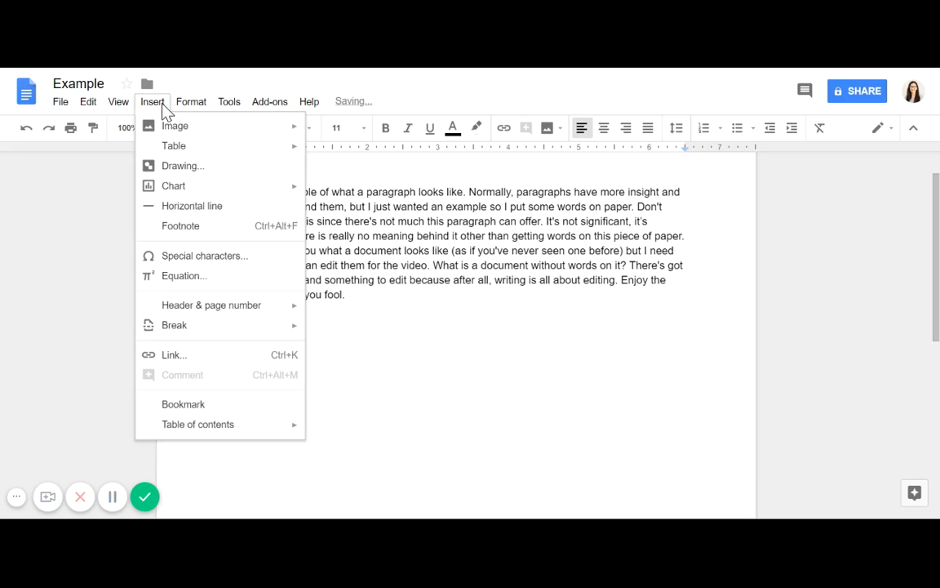
click(204, 207)
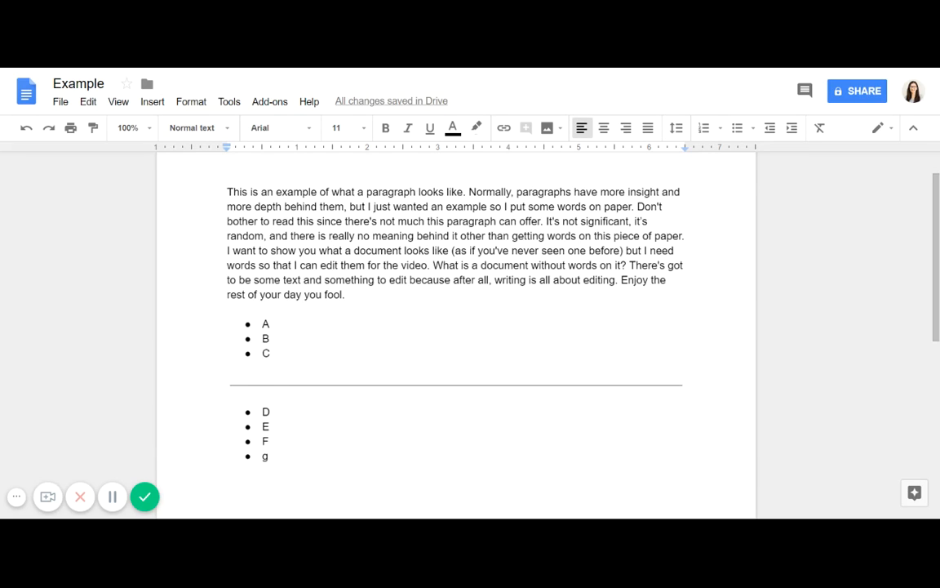
Break the bulleted list after item E and insert a horizontal line there.
click(271, 427)
key(Return)
key(Return)
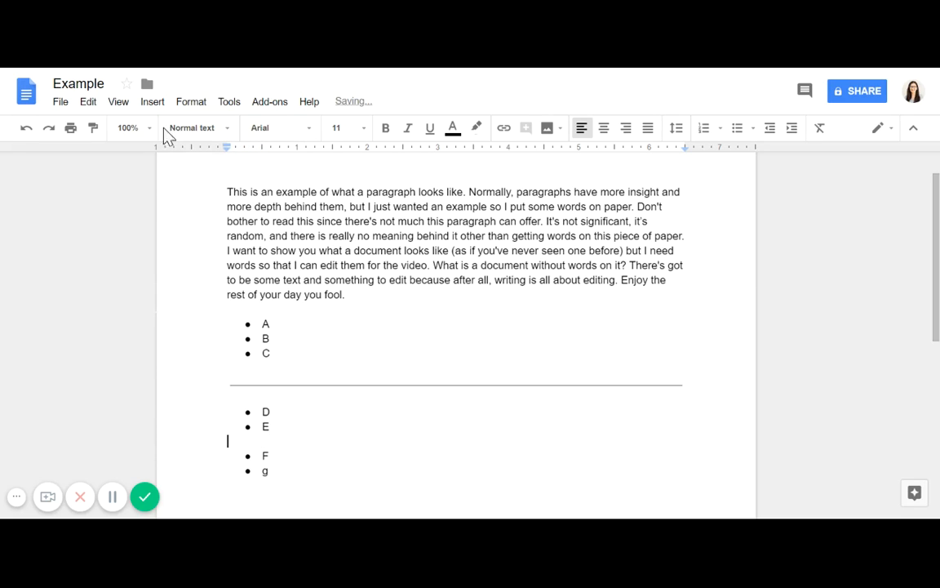
click(152, 101)
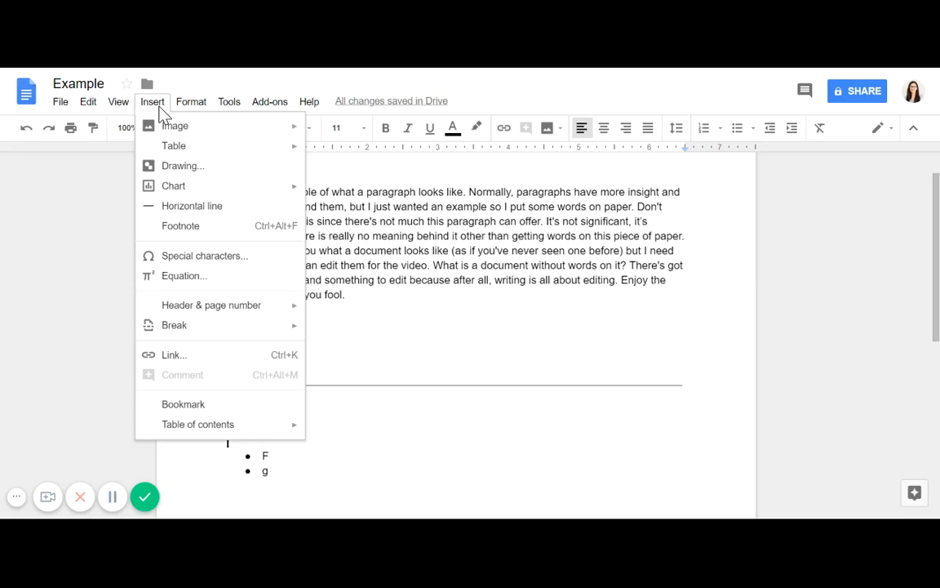
click(200, 208)
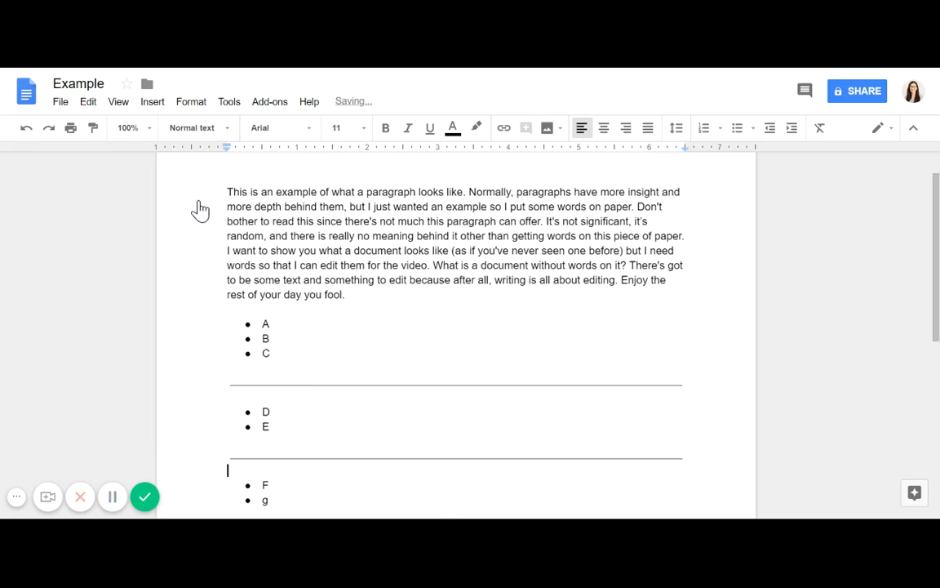
Delete the whole bulleted list with its horizontal lines and the blank lines left below the paragraph.
click(331, 514)
key(shift+Up)
key(shift+Up)
key(shift+Up)
key(shift+Up)
key(shift+Up)
key(shift+Up)
key(shift+Up)
key(shift+Up)
key(shift+Up)
key(shift+Up)
key(shift+Up)
key(shift+Up)
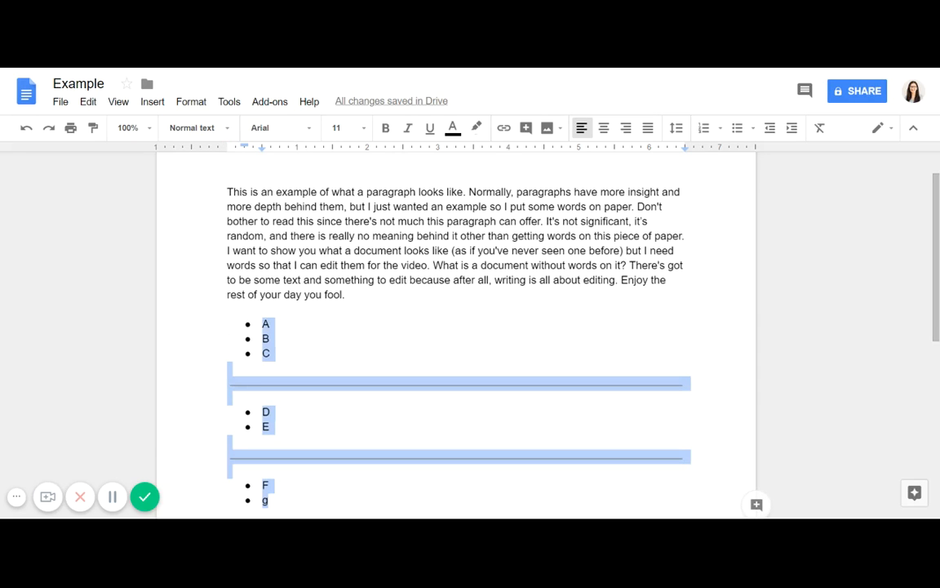
key(BackSpace)
key(BackSpace)
key(BackSpace)
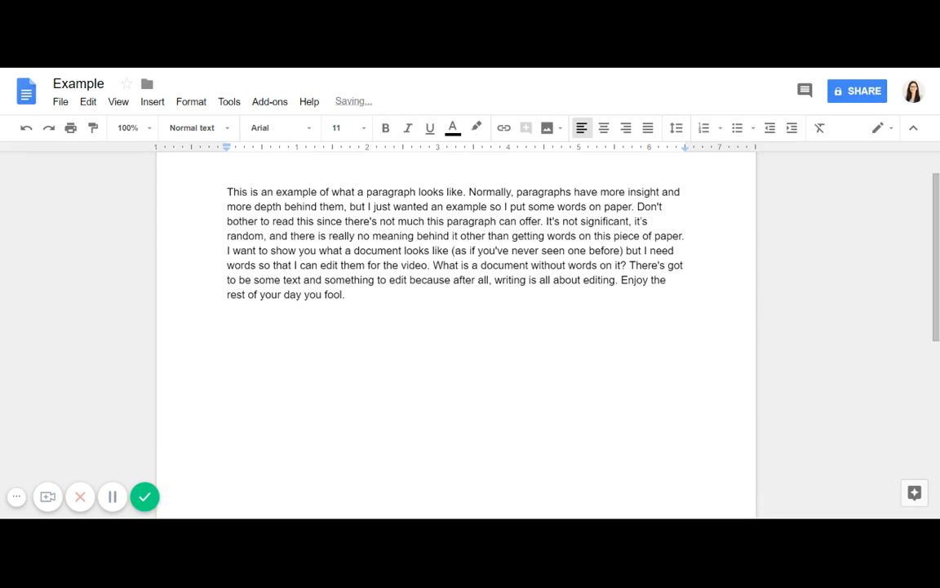
key(BackSpace)
Insert a footnote at the end of the paragraph and undo it.
click(152, 102)
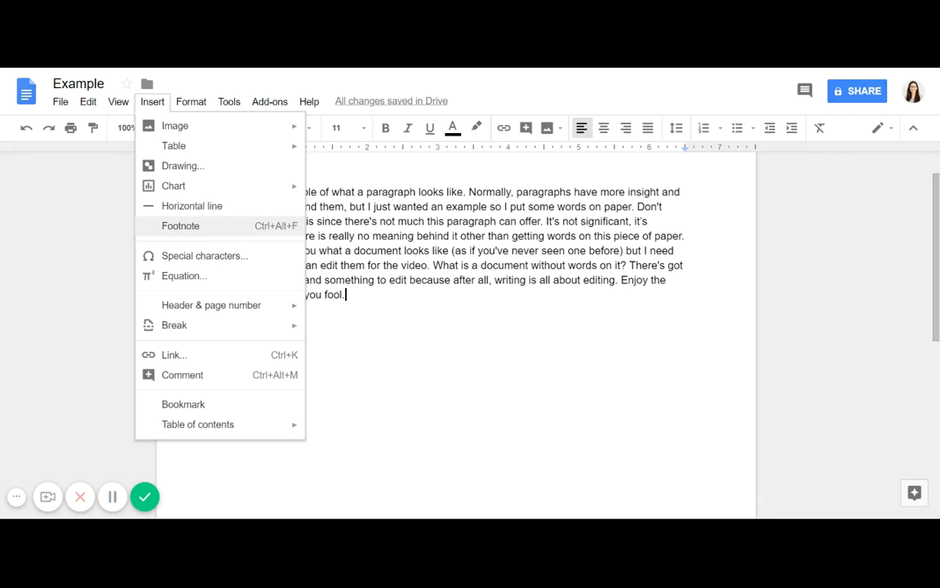
click(200, 228)
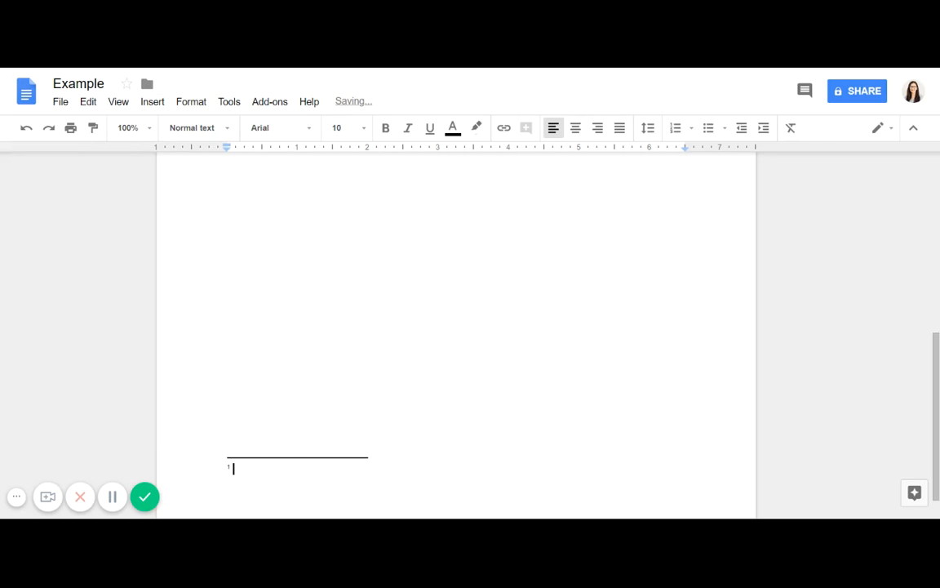
key(ctrl+z)
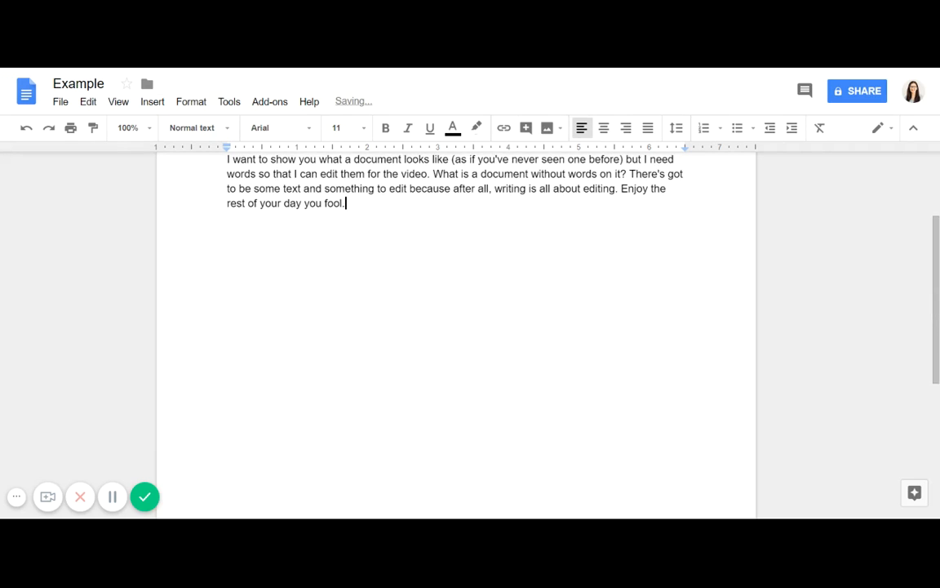
Open the special characters dialog and look over the arrow symbols.
click(195, 106)
click(157, 108)
click(160, 108)
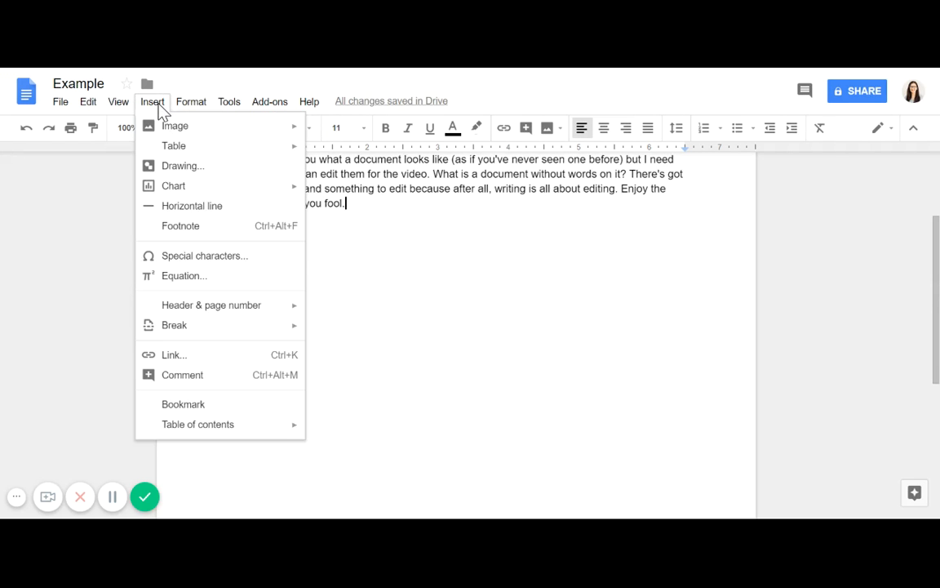
click(214, 256)
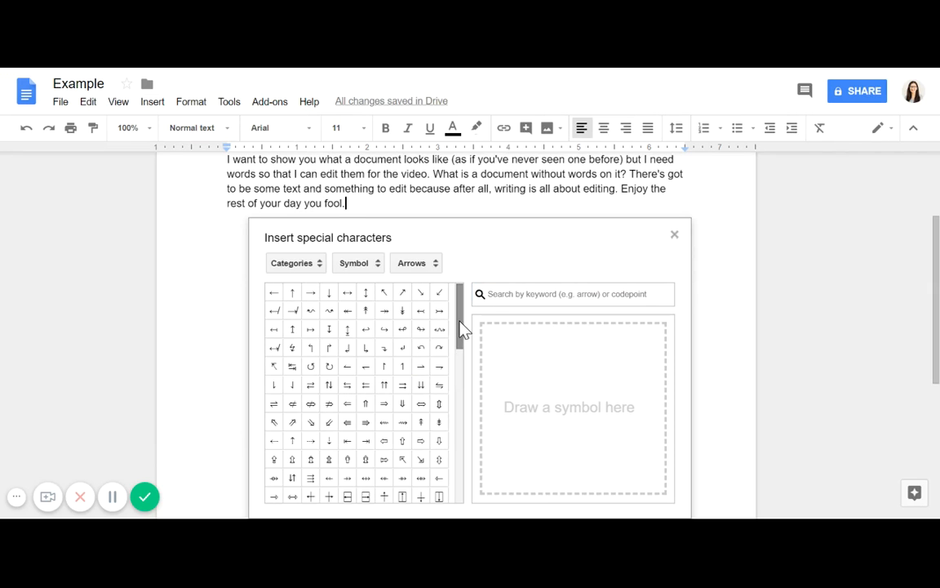
scroll(461, 328, down, 3)
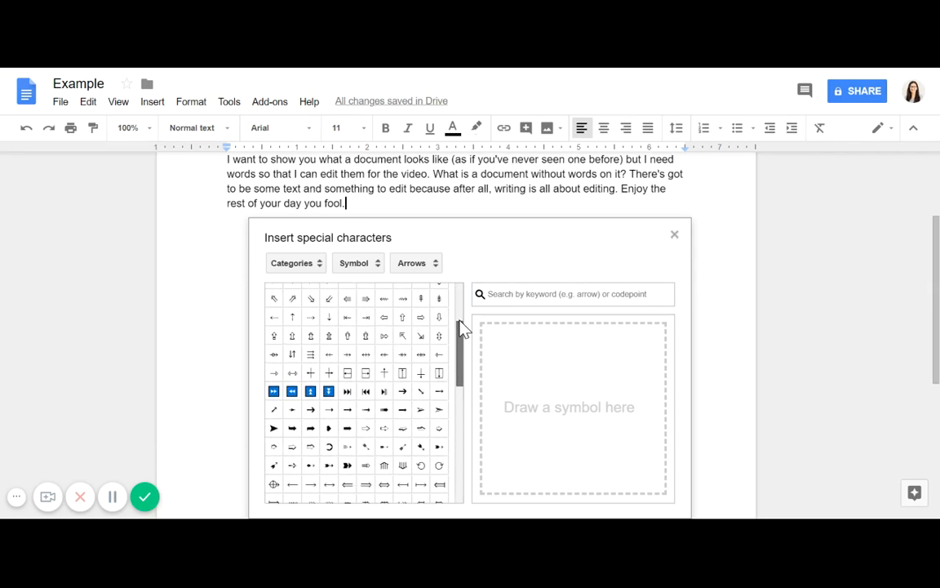
scroll(462, 328, up, 3)
Search the special characters for "mars" and for "ven", clearing the search each time.
click(538, 294)
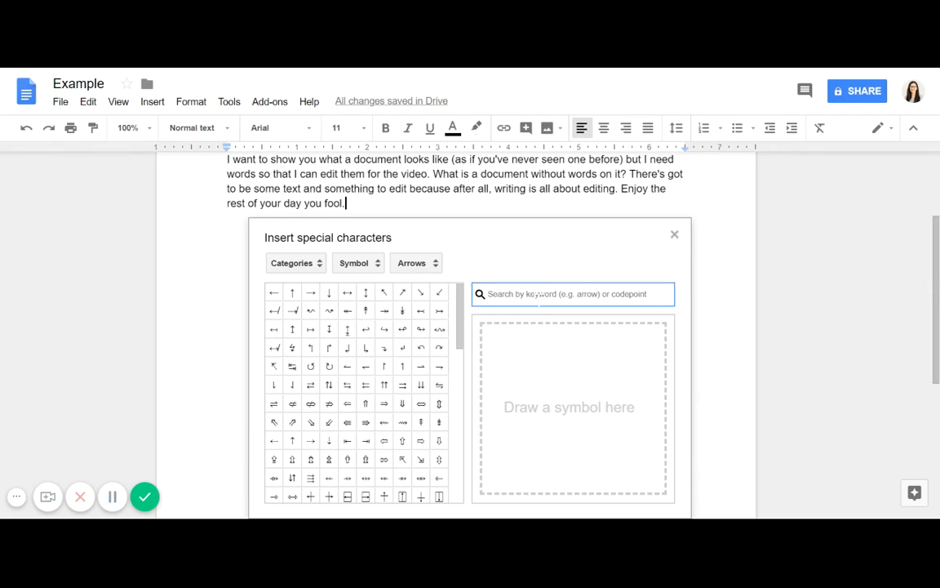
text(mar)
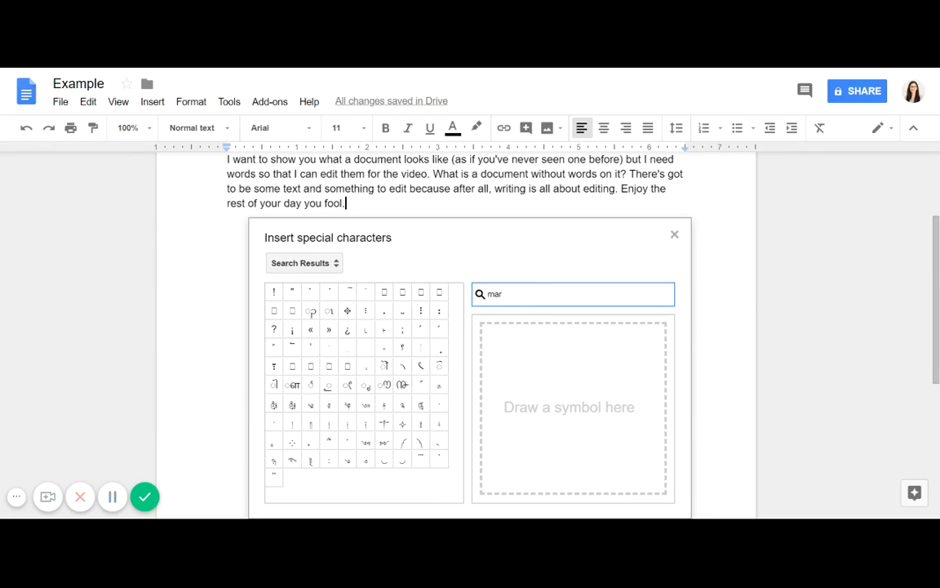
text(s)
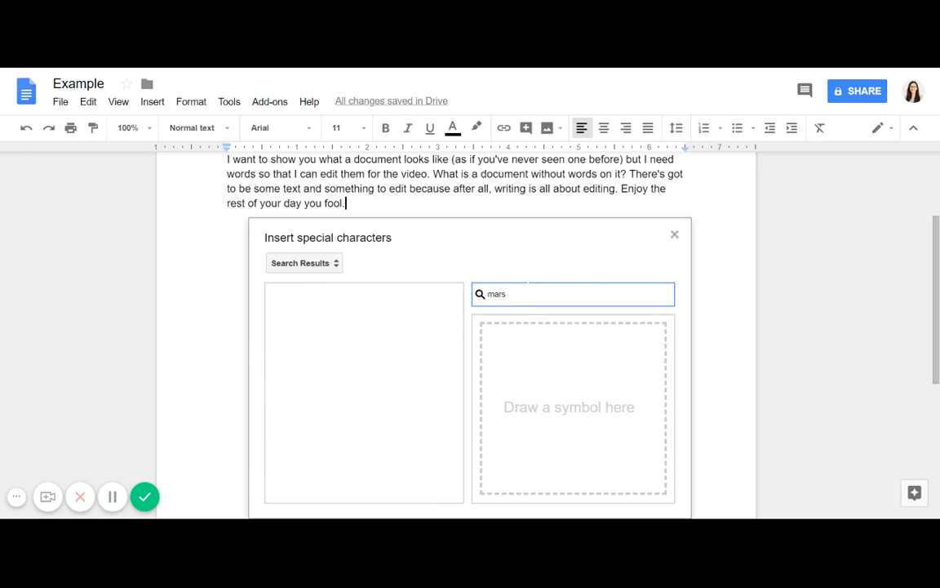
key(BackSpace)
key(BackSpace)
key(BackSpace)
key(BackSpace)
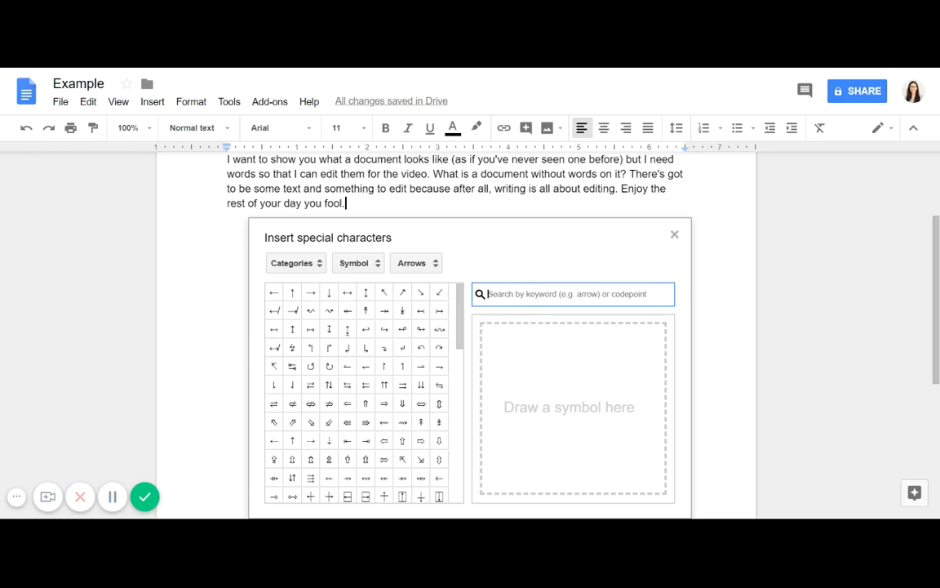
text(venu)
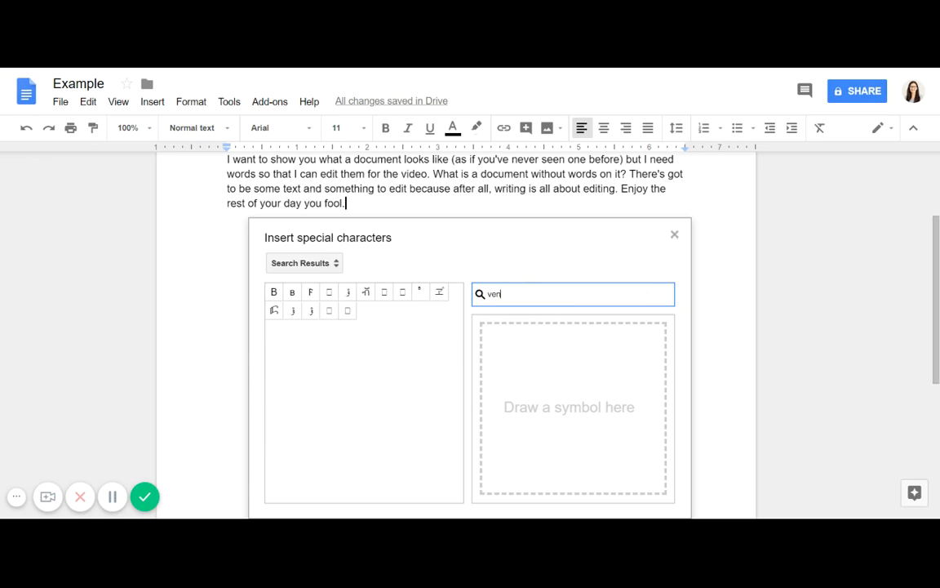
key(BackSpace)
key(BackSpace)
key(BackSpace)
key(BackSpace)
key(BackSpace)
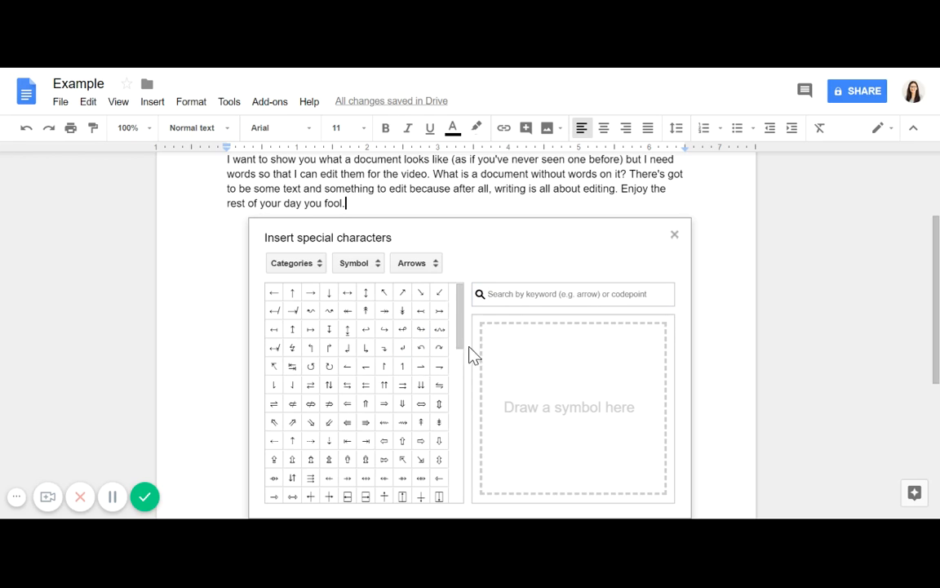
Look through the full set of arrow symbols to its end and close the special characters dialog.
scroll(463, 311, down, 5)
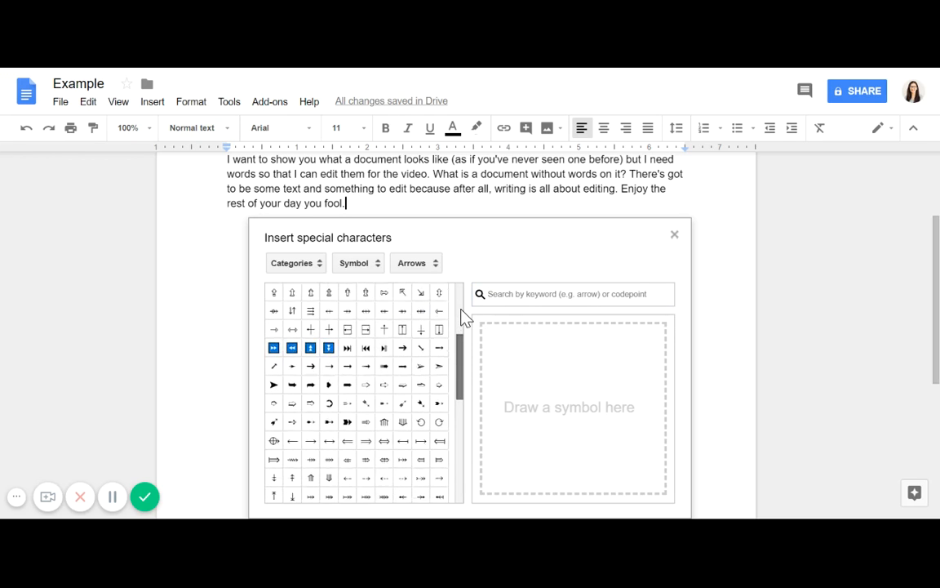
scroll(462, 314, down, 5)
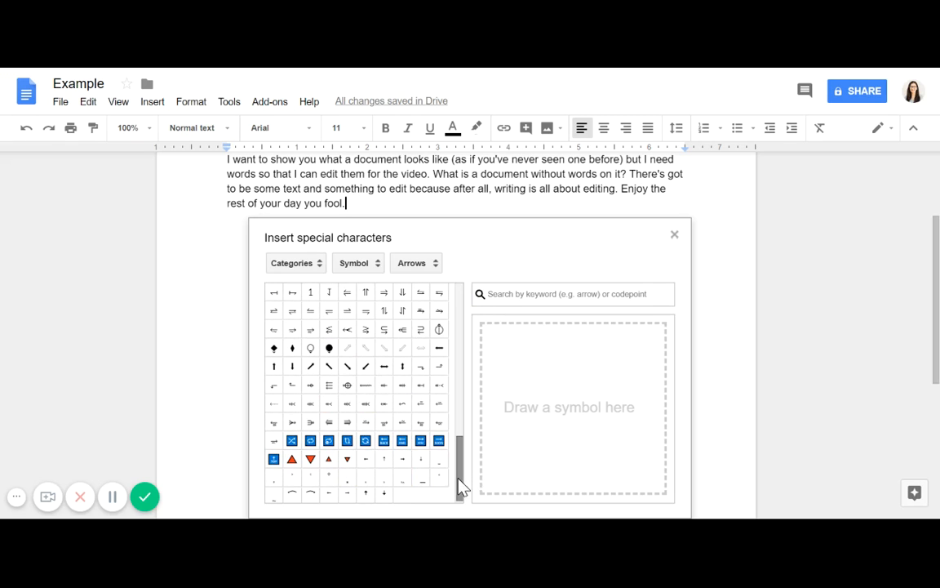
drag(459, 487, 478, 280)
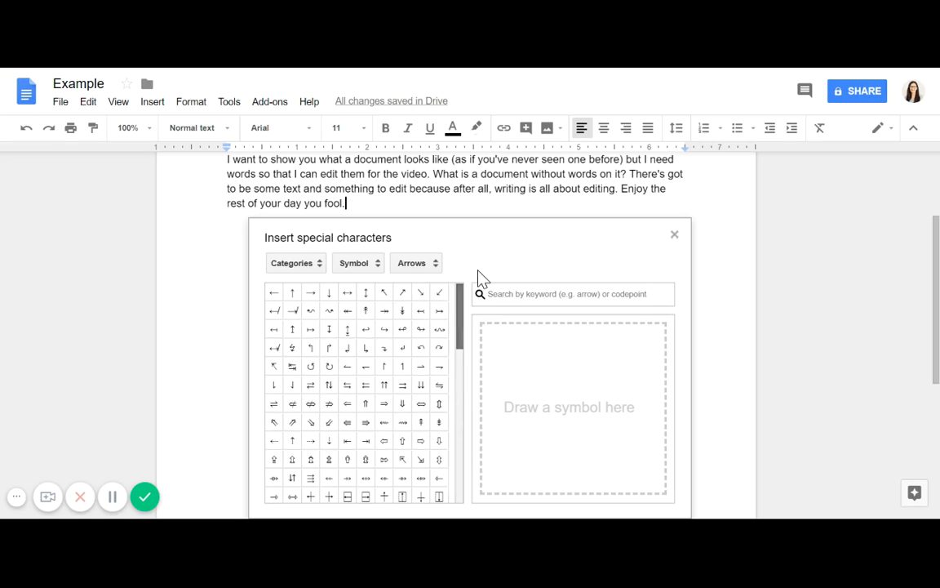
click(675, 236)
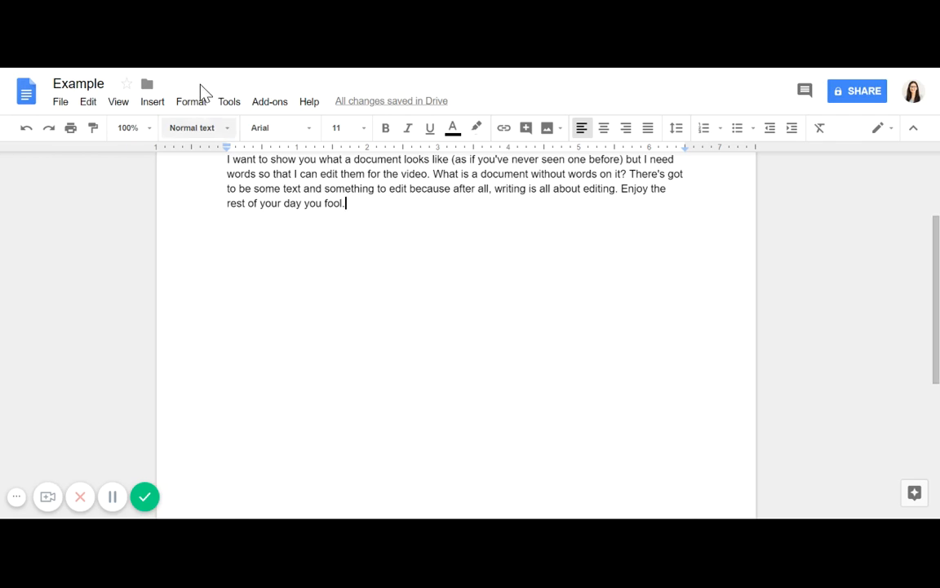
Insert an empty equation at the end of the paragraph, and remove it together with the equation toolbar.
click(152, 101)
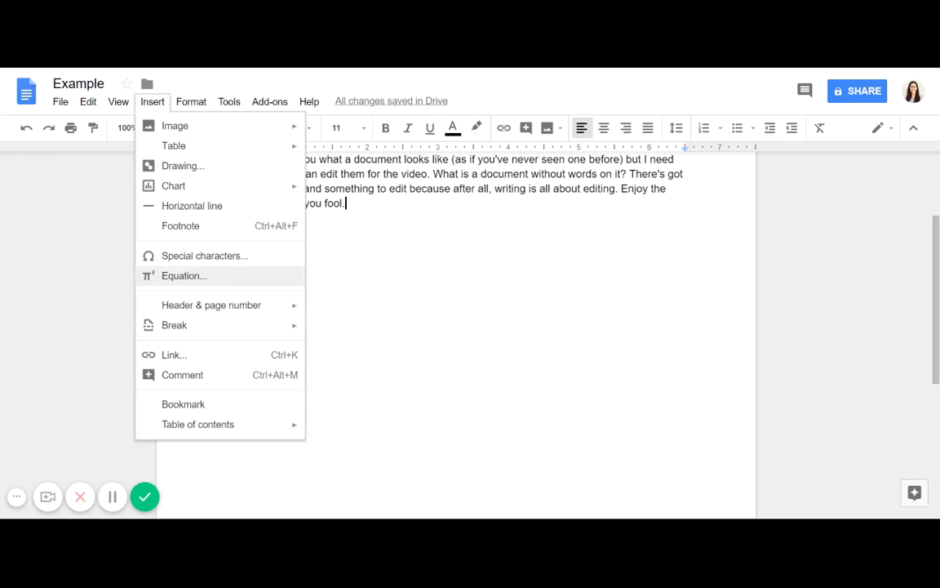
click(227, 278)
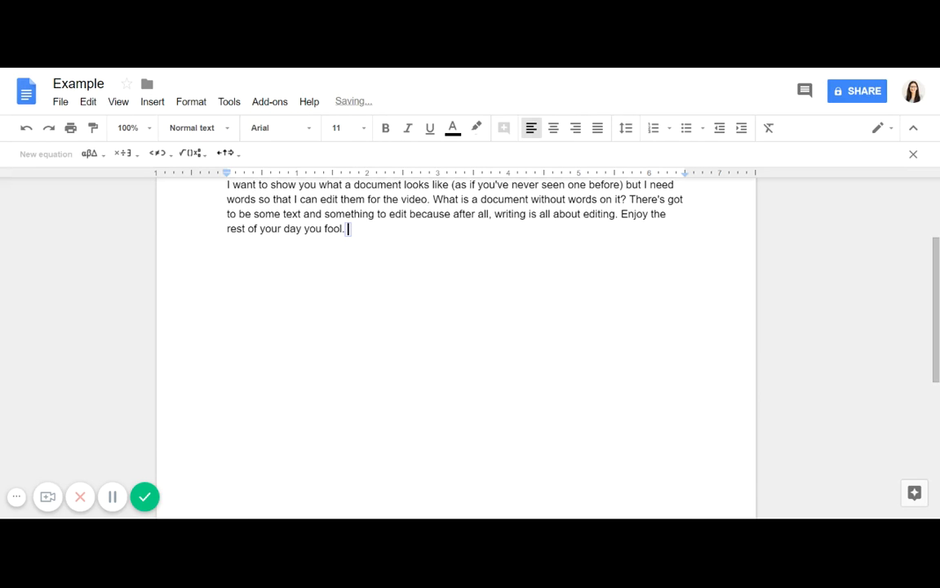
key(BackSpace)
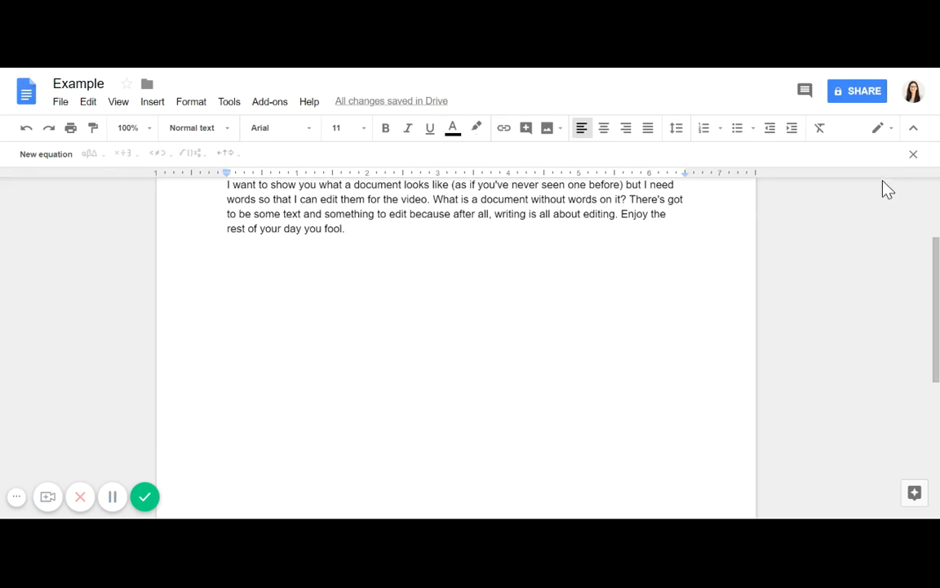
click(913, 155)
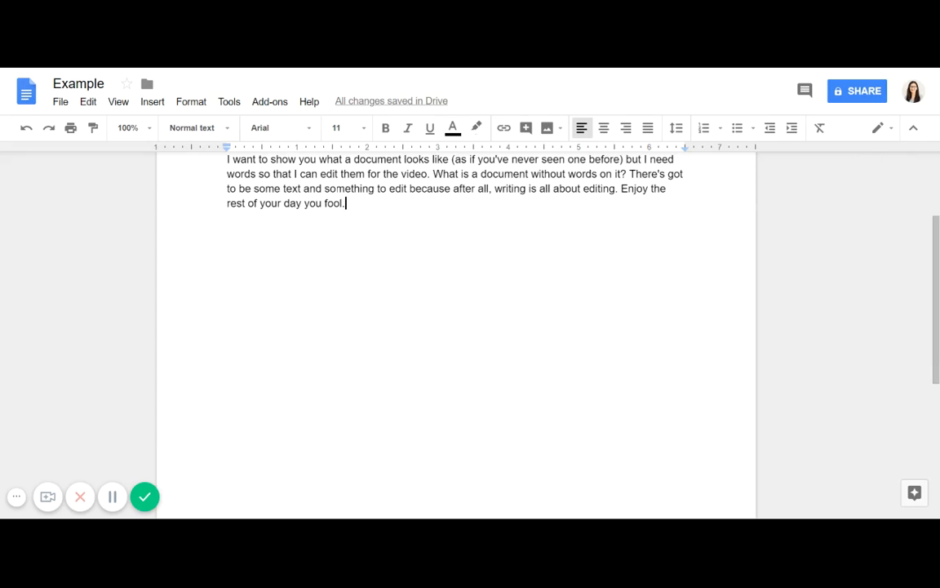
Show the equation toolbar and hide it again, adding a new blank line below the paragraph in between.
click(114, 111)
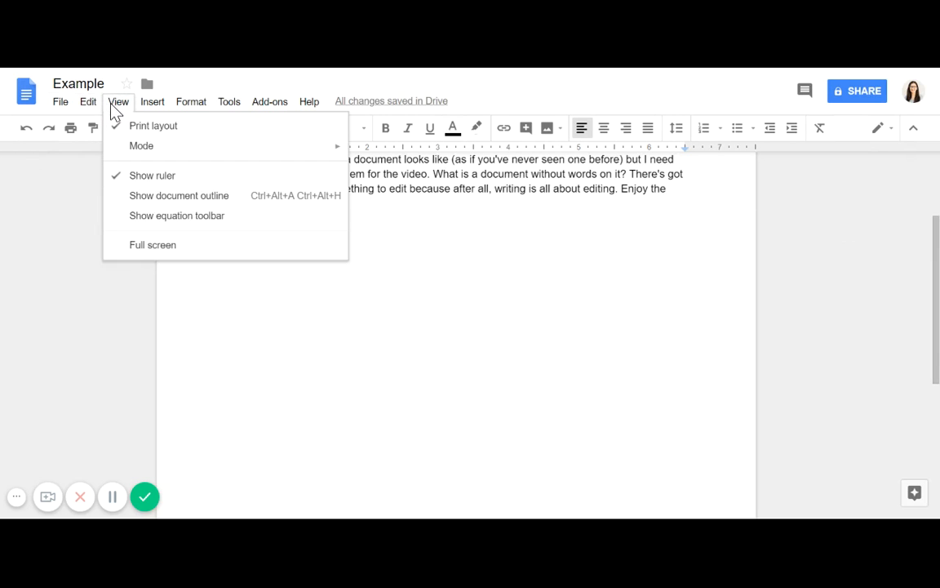
click(151, 222)
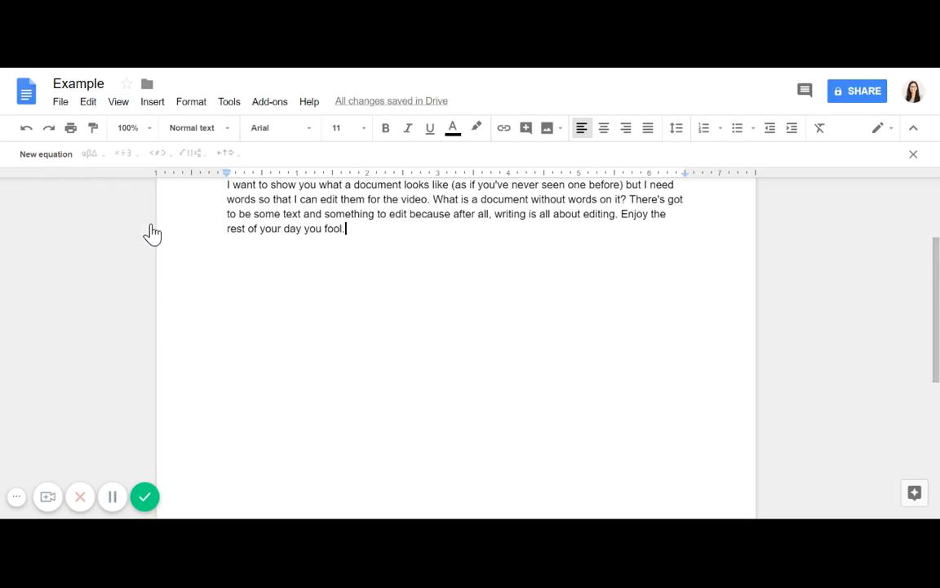
key(Return)
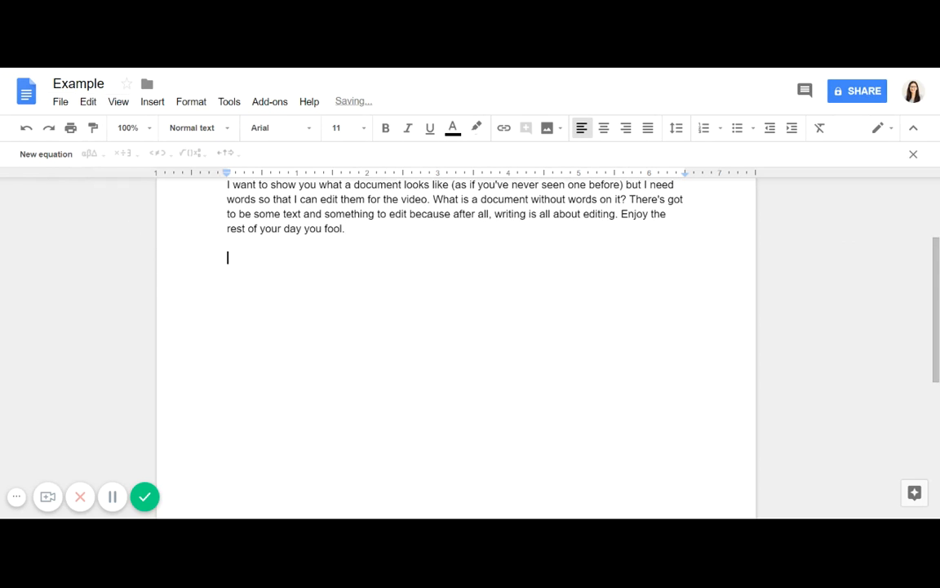
click(913, 153)
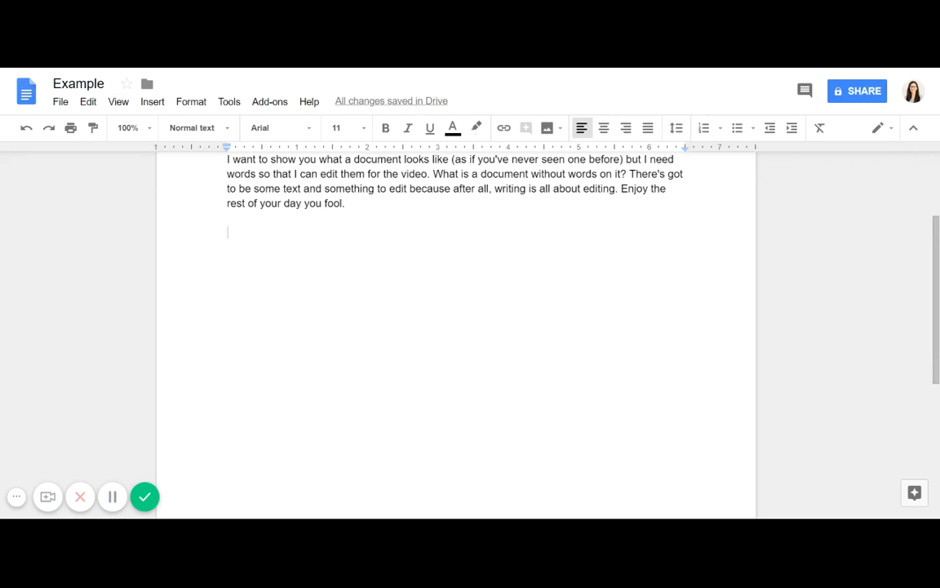
Look over the header, footer and page number options, and insert a page break on the blank line below the paragraph.
click(157, 104)
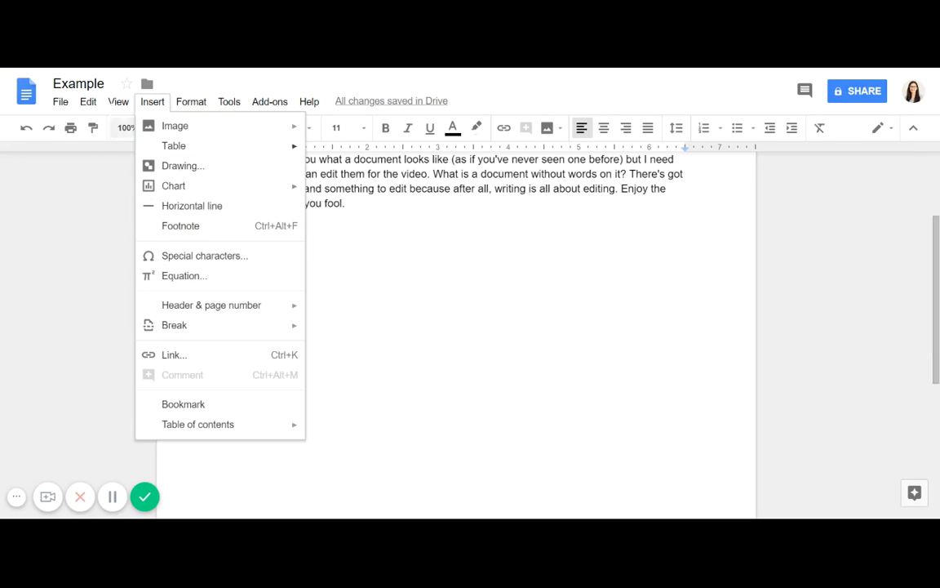
mouse_move(110, 108)
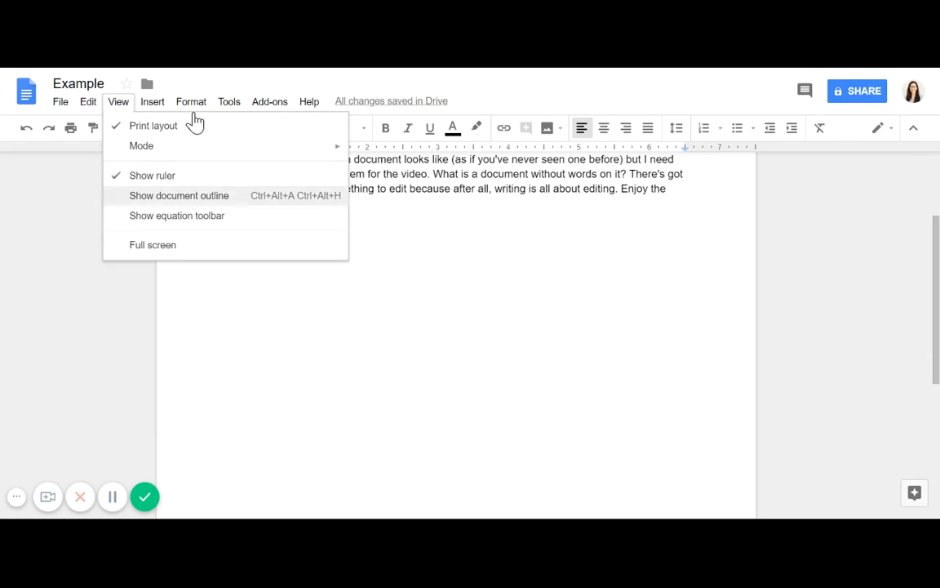
mouse_move(157, 104)
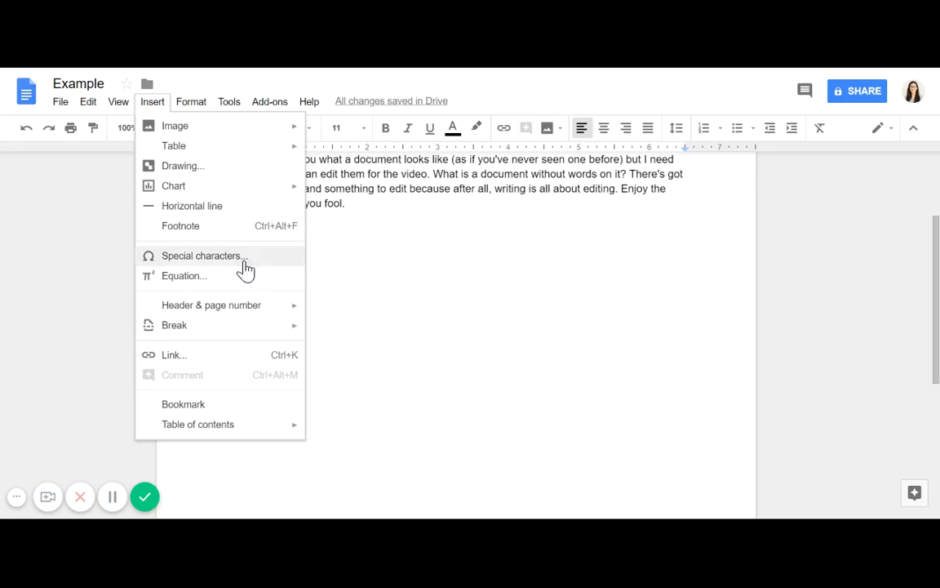
mouse_move(261, 312)
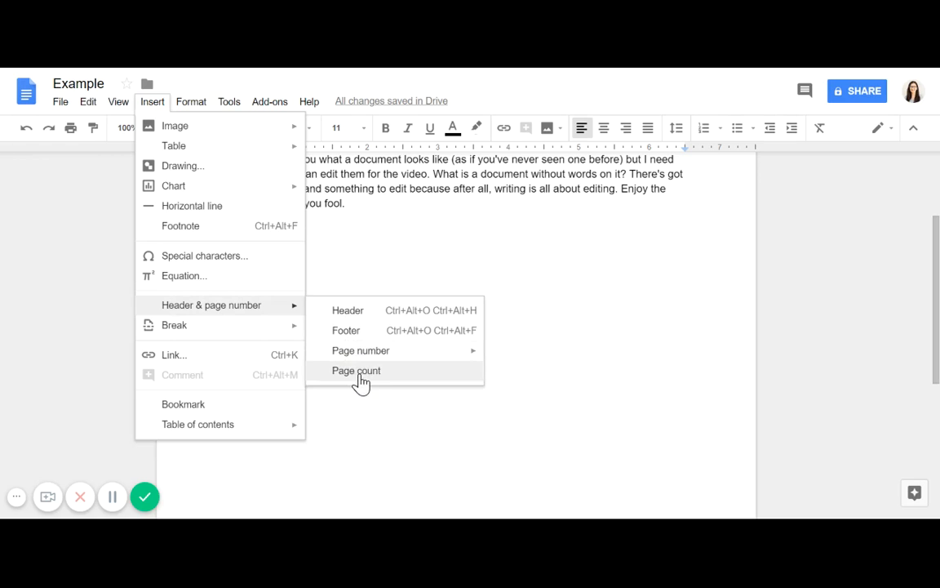
mouse_move(189, 334)
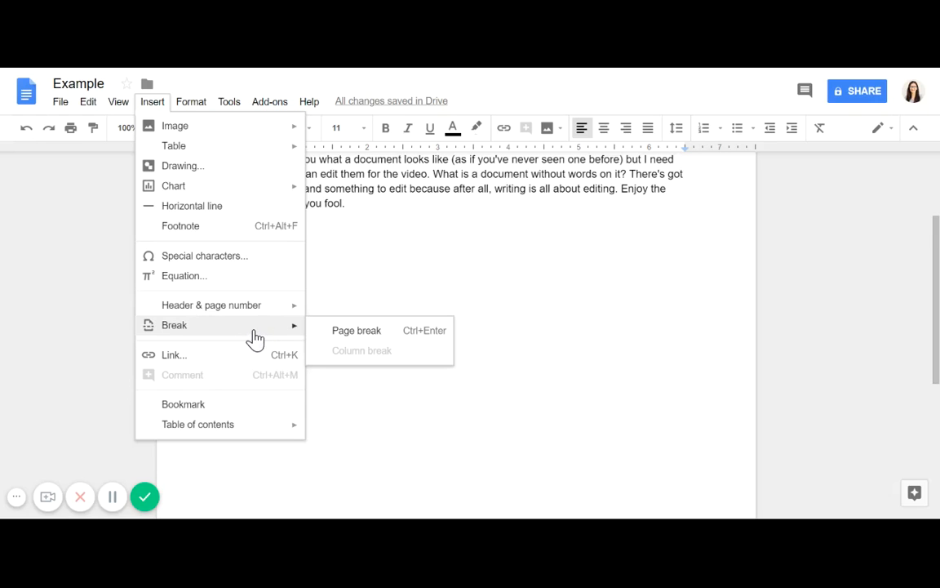
click(337, 337)
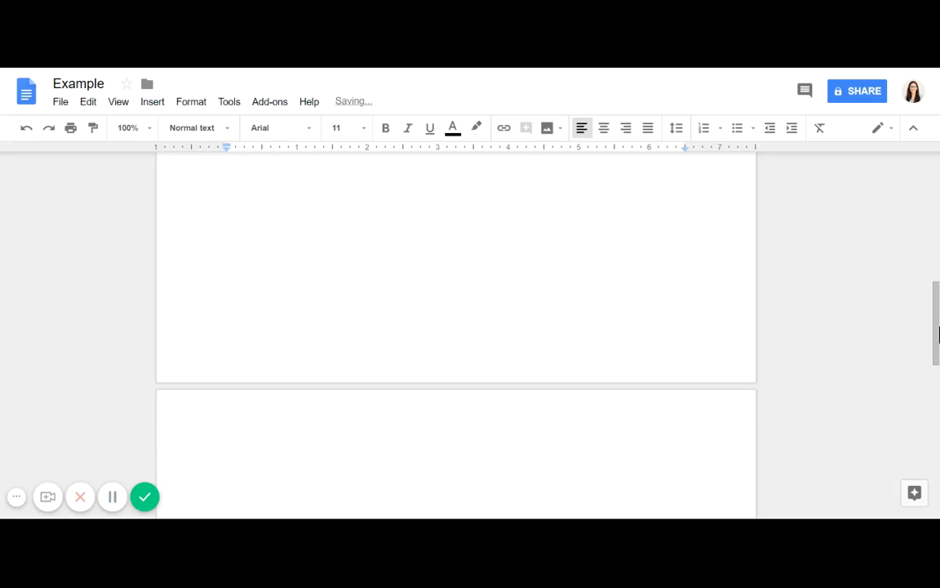
Look through both pages of the document to examine how the page break splits them.
scroll(937, 343, up, 10)
scroll(937, 343, down, 10)
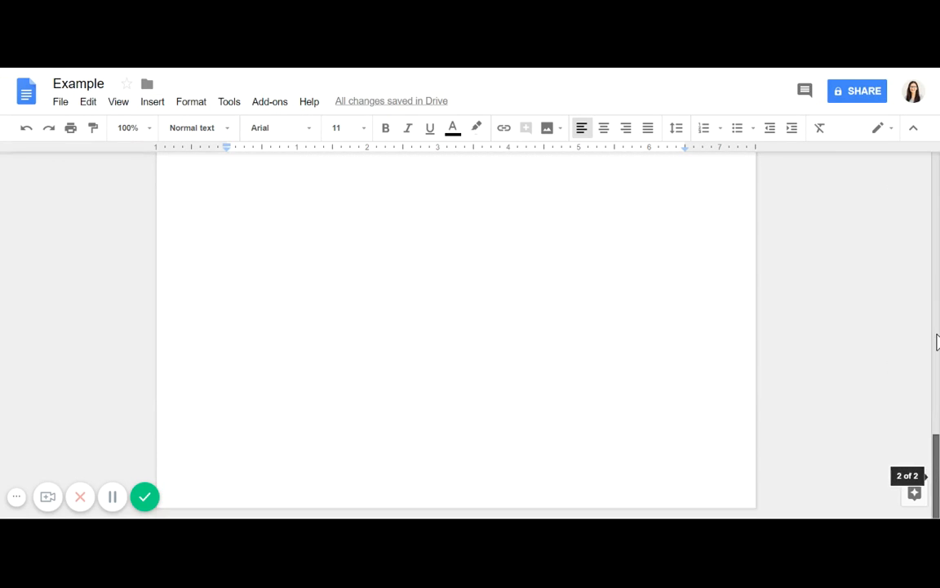
scroll(937, 342, up, 7)
scroll(782, 237, up, 5)
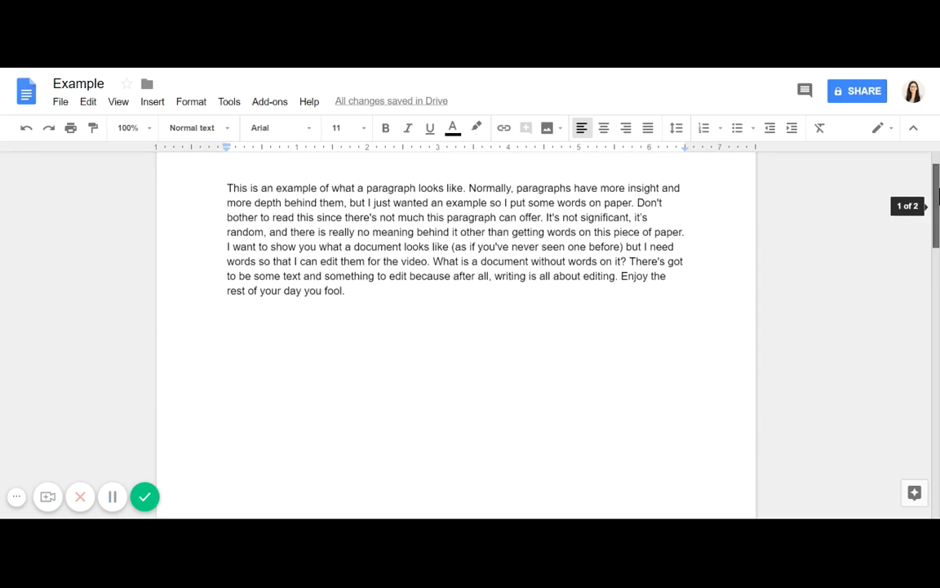
scroll(937, 195, down, 5)
scroll(938, 196, up, 5)
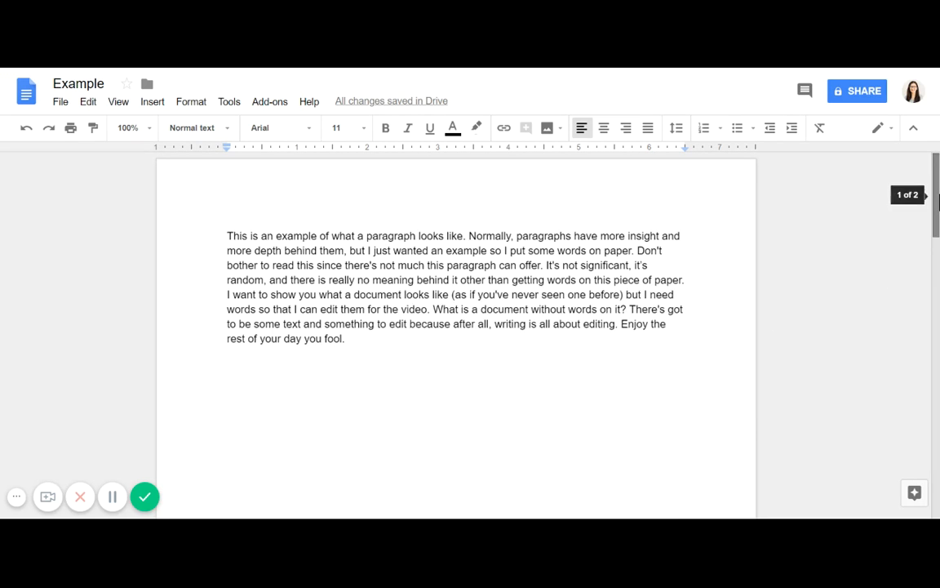
scroll(937, 199, down, 1)
drag(937, 204, 937, 371)
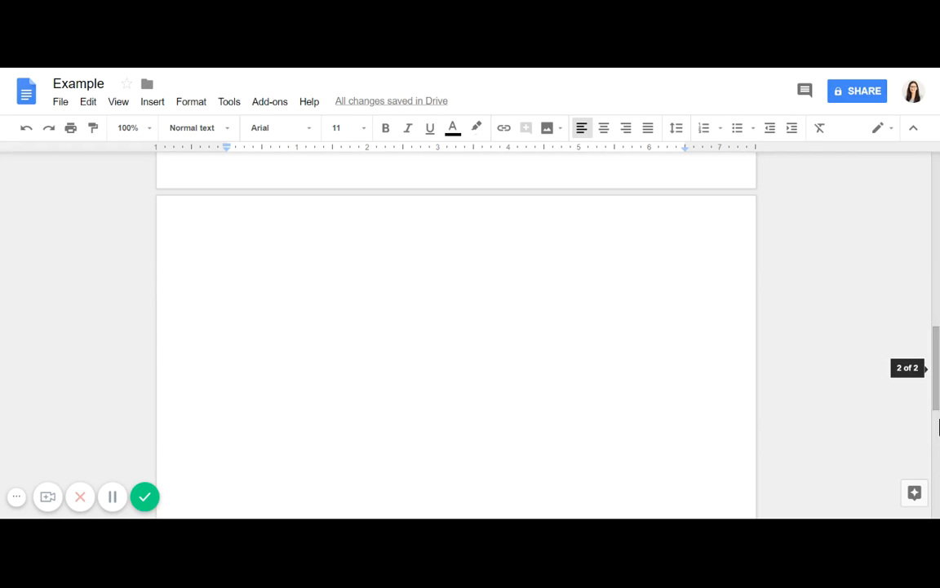
drag(937, 404, 937, 338)
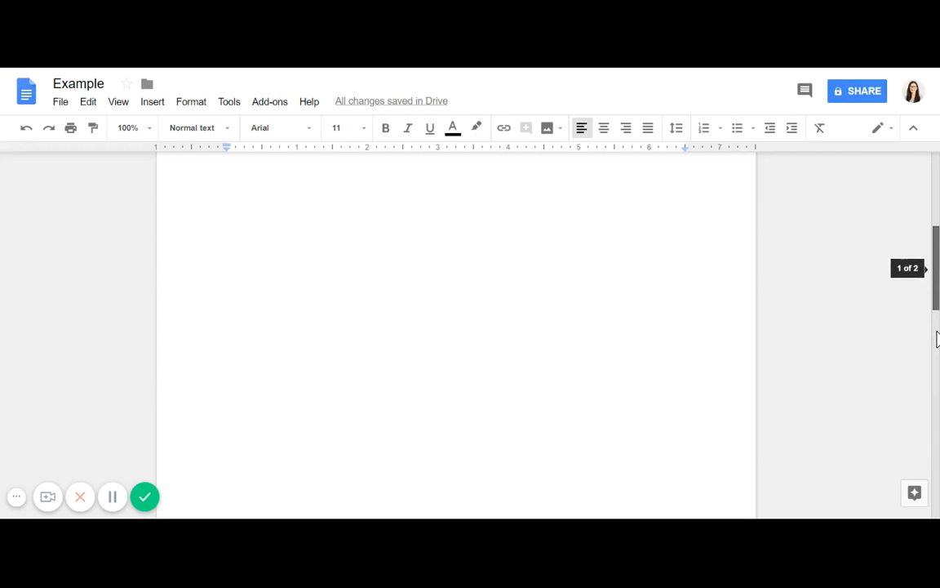
Remove the page break and look over the remaining document.
scroll(937, 336, up, 6)
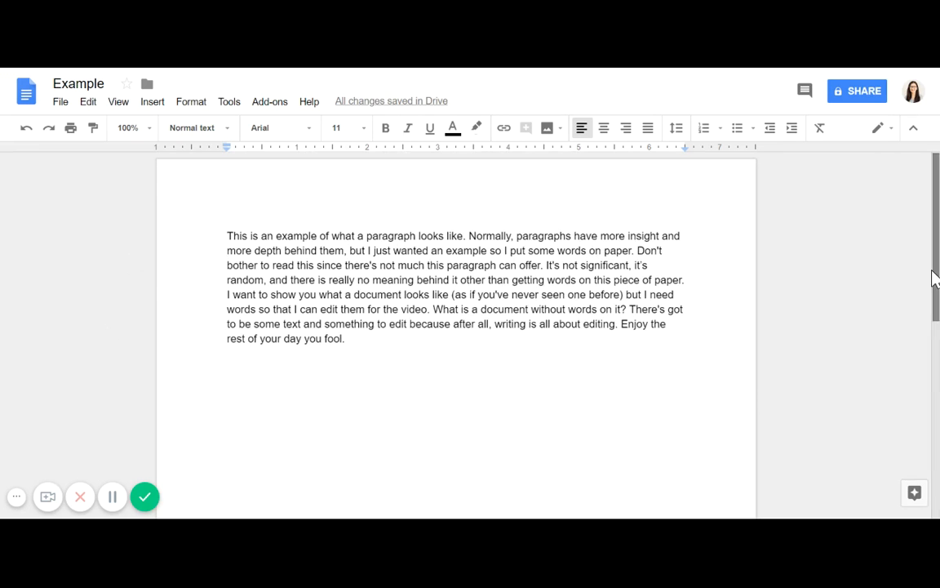
scroll(934, 276, down, 6)
scroll(933, 276, up, 6)
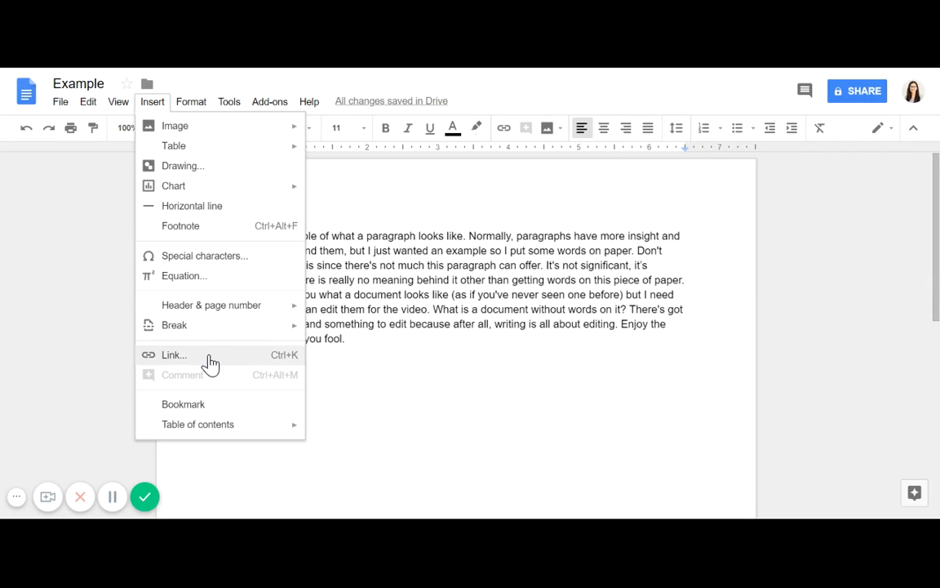
click(211, 364)
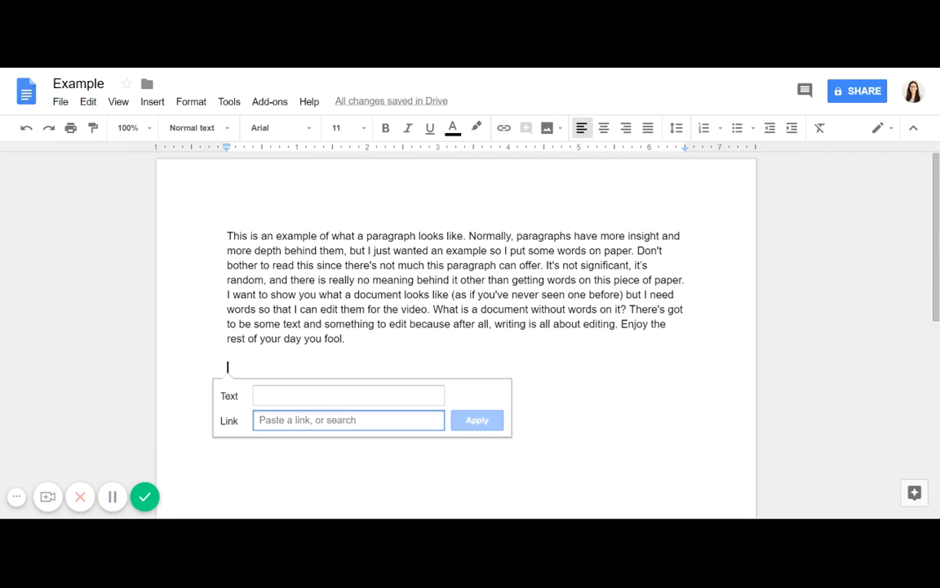
click(324, 398)
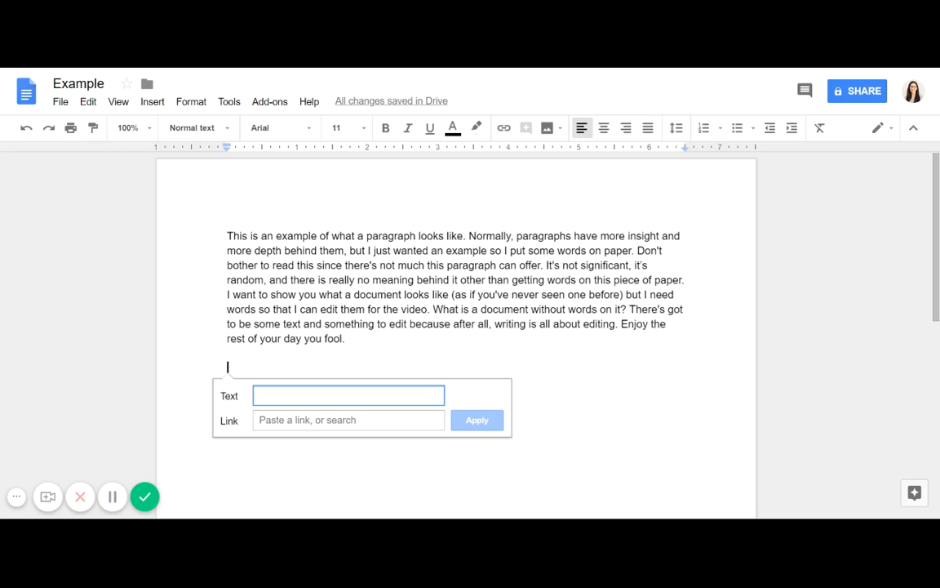
text(H)
key(BackSpace)
text(California)
key(Tab)
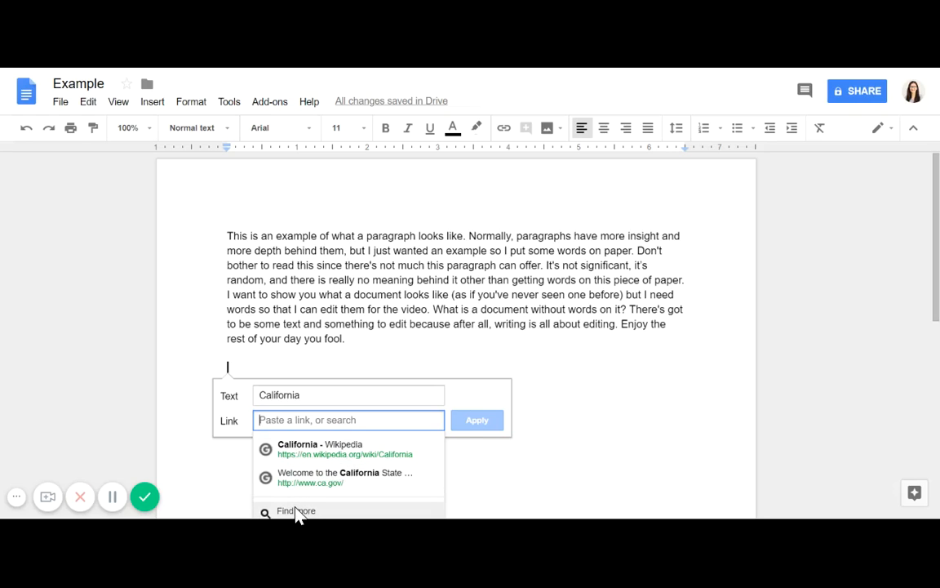
click(262, 454)
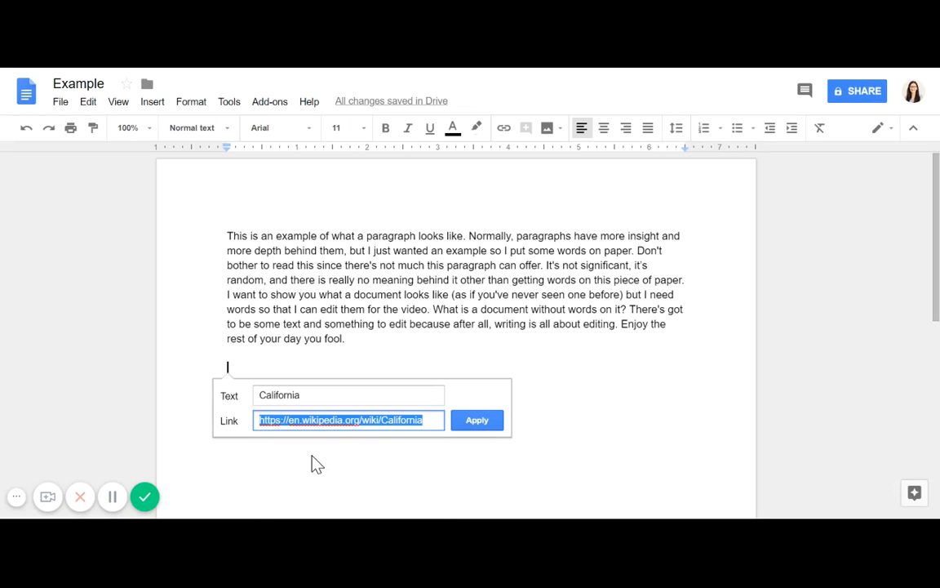
click(479, 423)
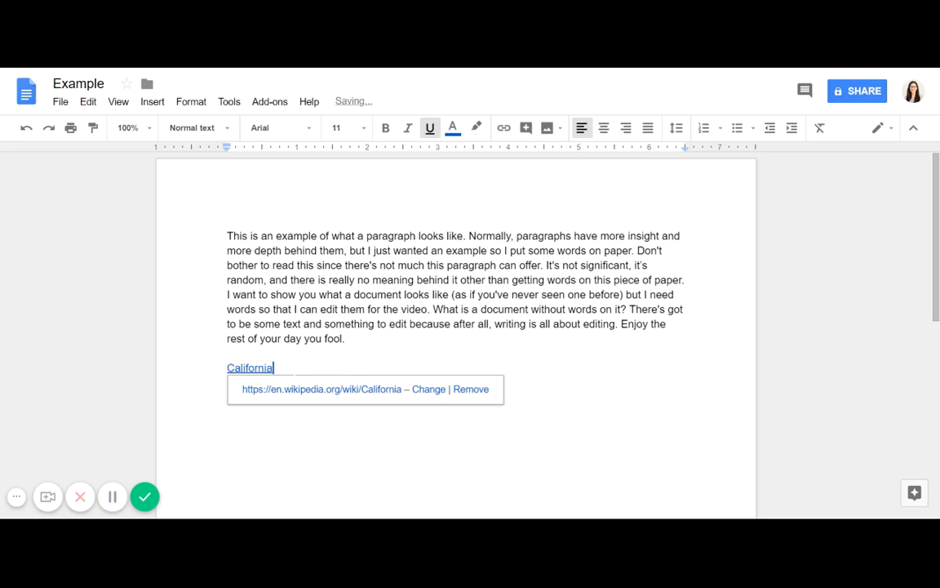
Remove the link from "California" and delete the word.
click(469, 391)
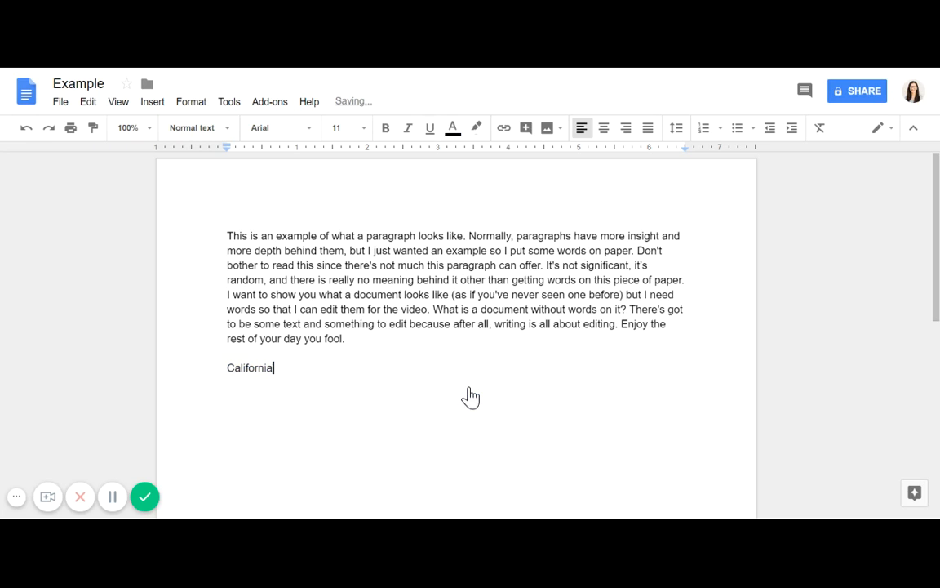
double_click(250, 368)
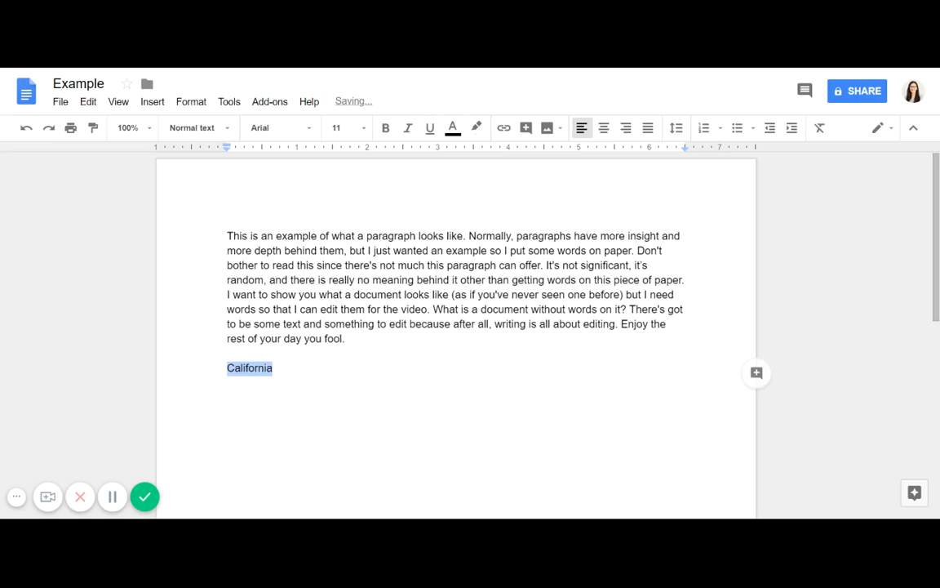
key(BackSpace)
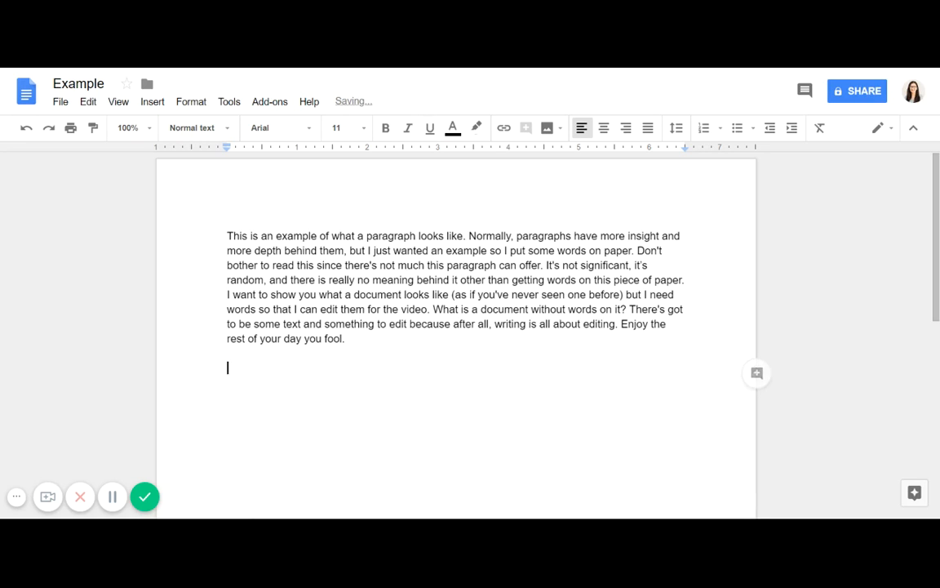
Insert a bookmark on the blank line below the paragraph, and view the available table of contents styles.
click(152, 102)
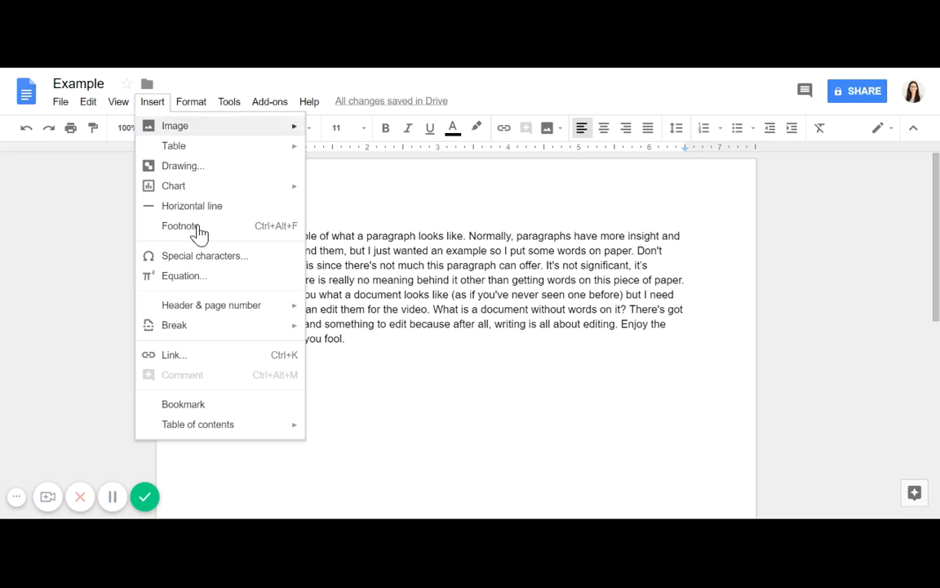
click(206, 405)
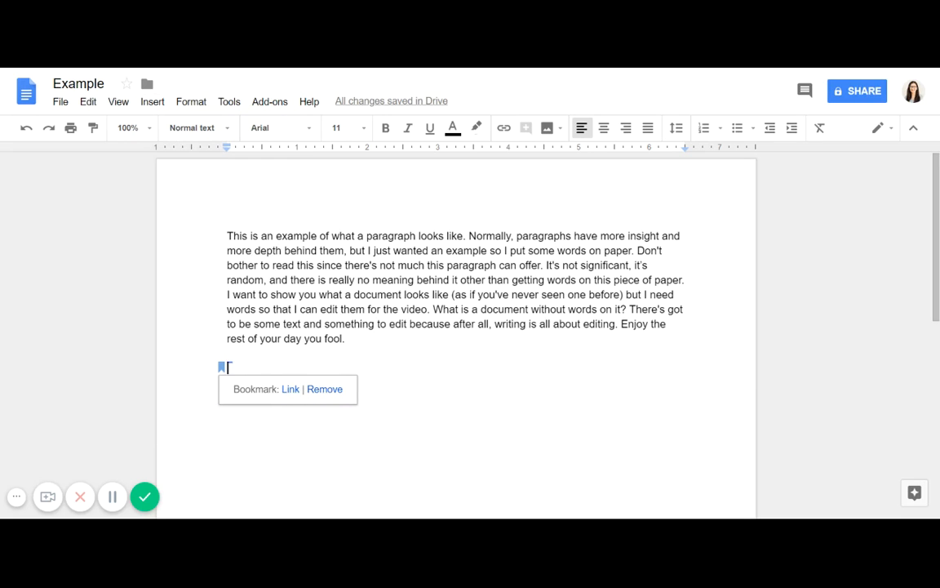
click(152, 103)
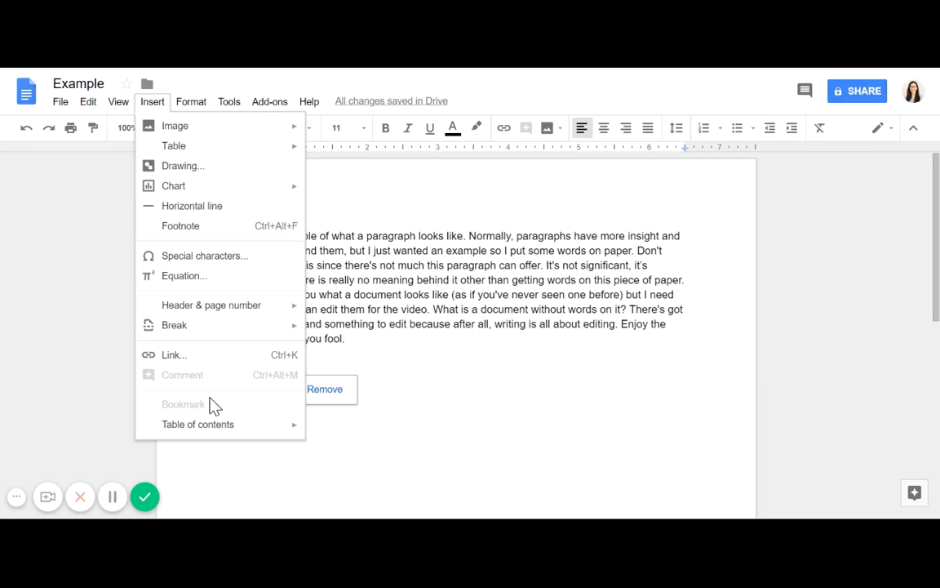
mouse_move(196, 430)
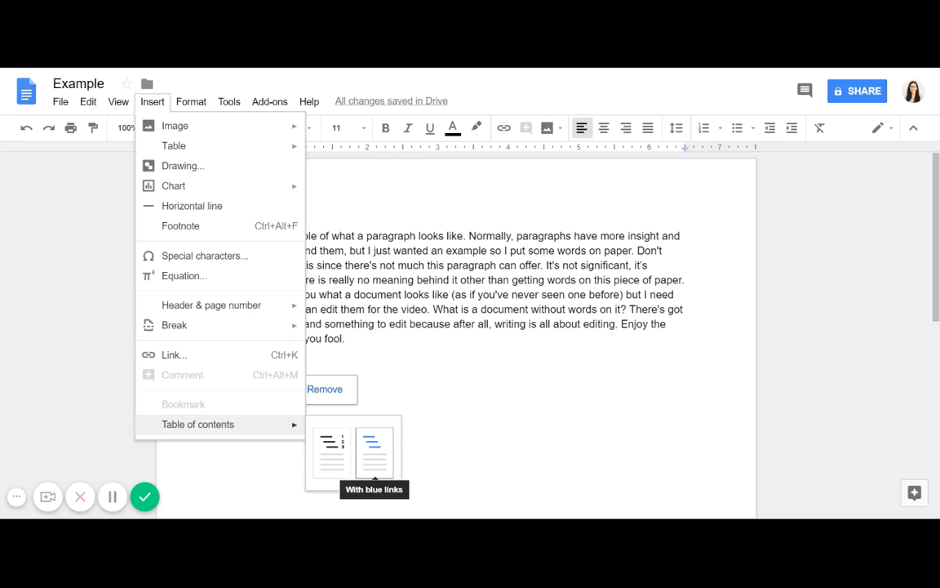
key(Escape)
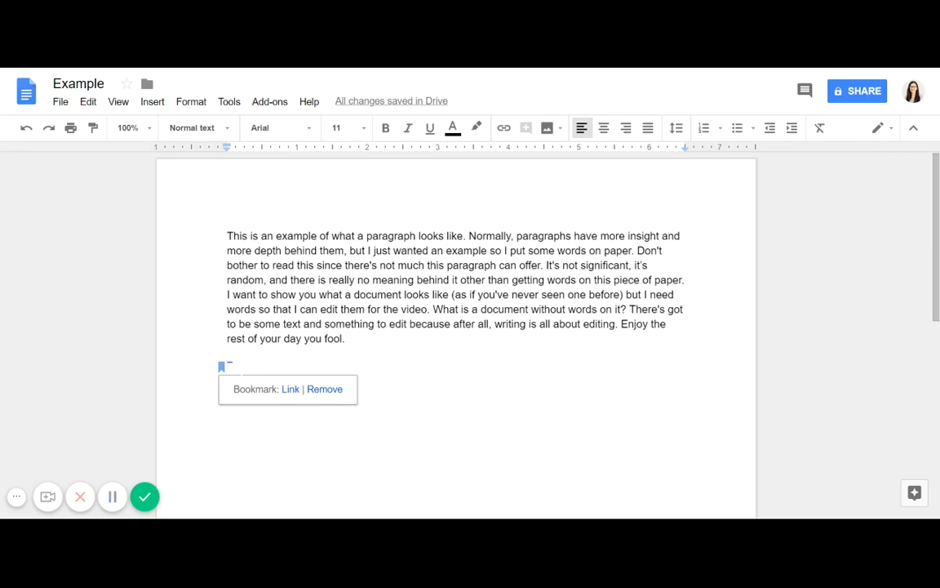
Delete the blank space below the paragraph, remove the bookmark, and add two new lines after the paragraph.
key(BackSpace)
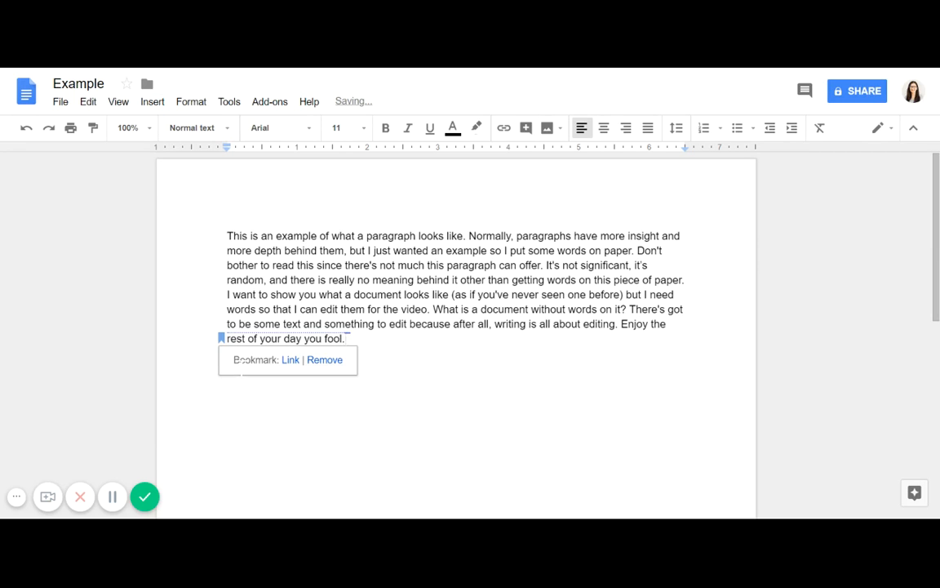
click(341, 360)
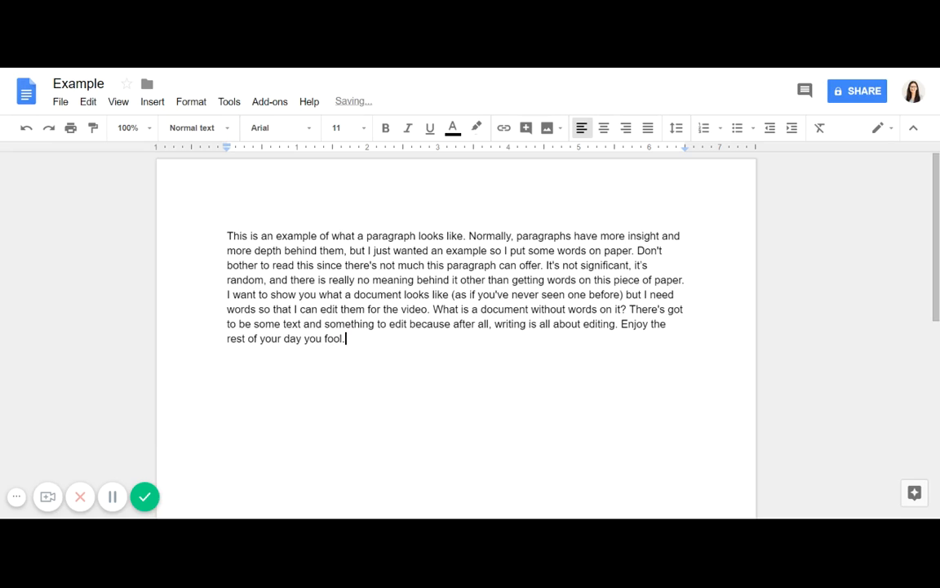
key(Return)
key(Return)
Look at the table of contents options again and place the cursor at the end of the paragraph.
click(157, 103)
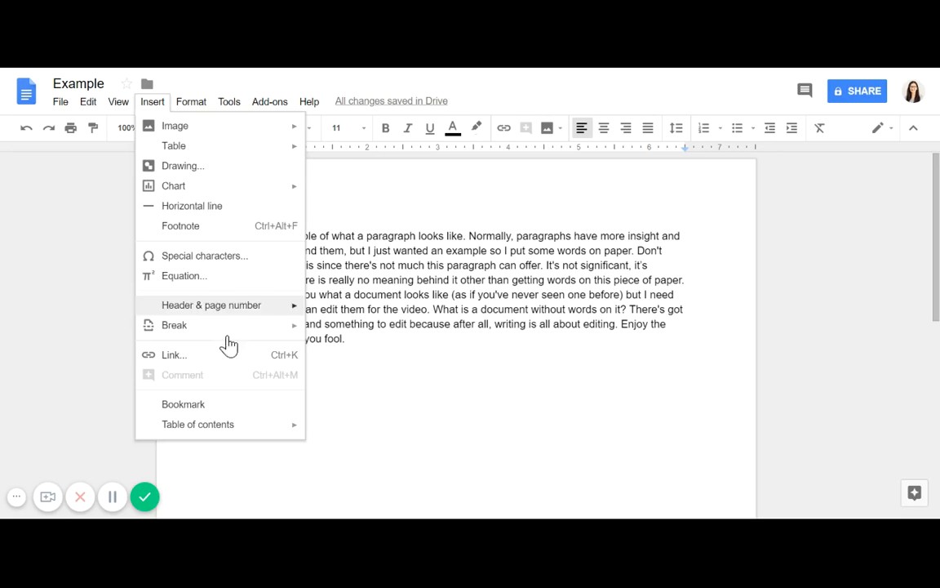
mouse_move(230, 426)
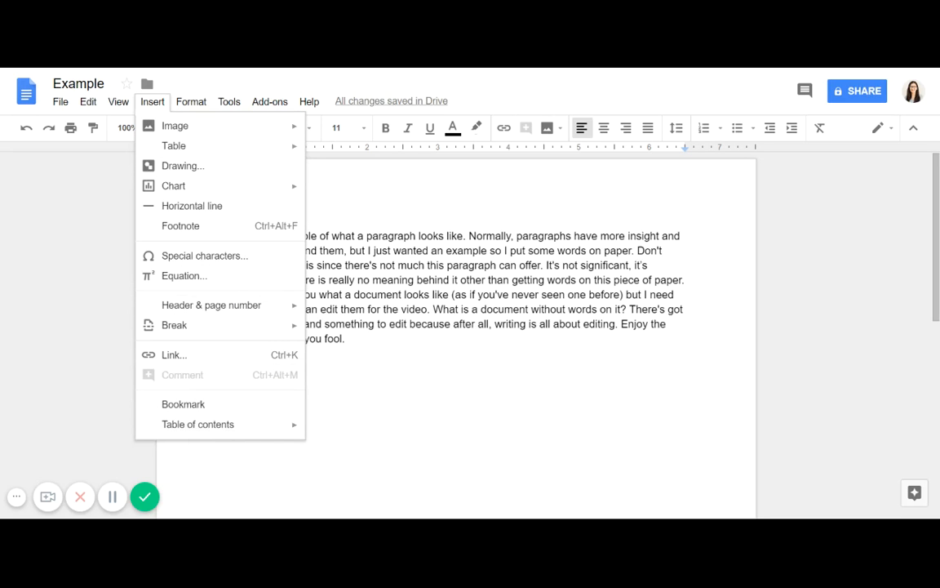
click(350, 420)
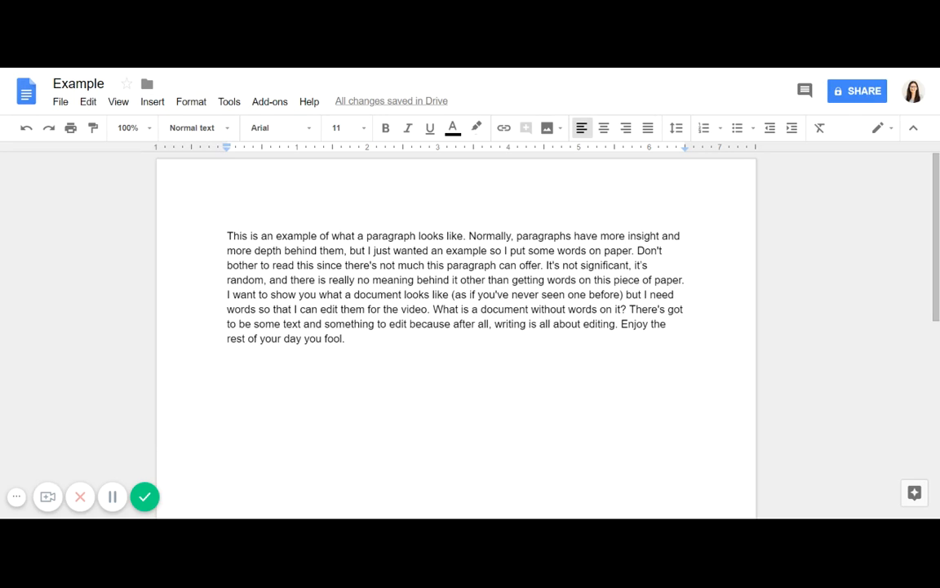
click(152, 103)
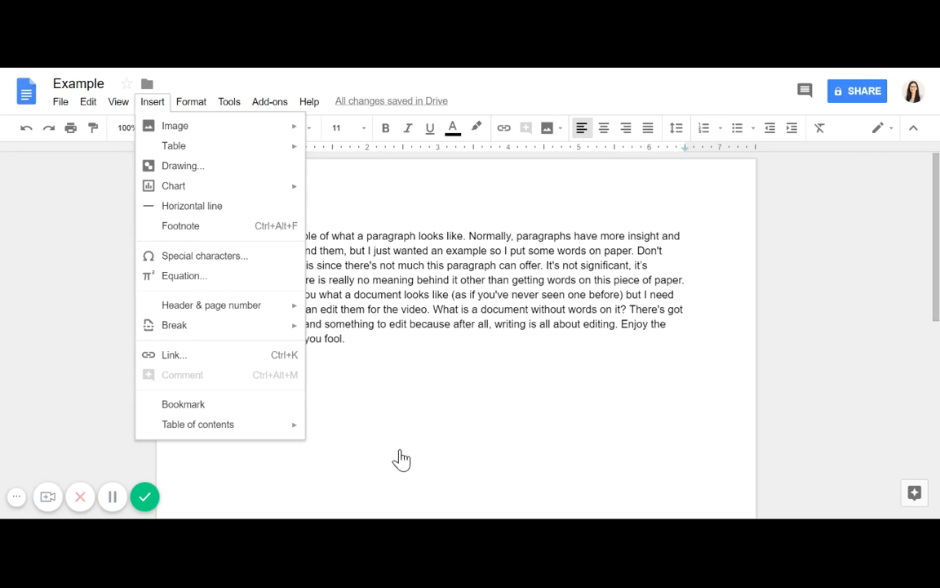
click(347, 339)
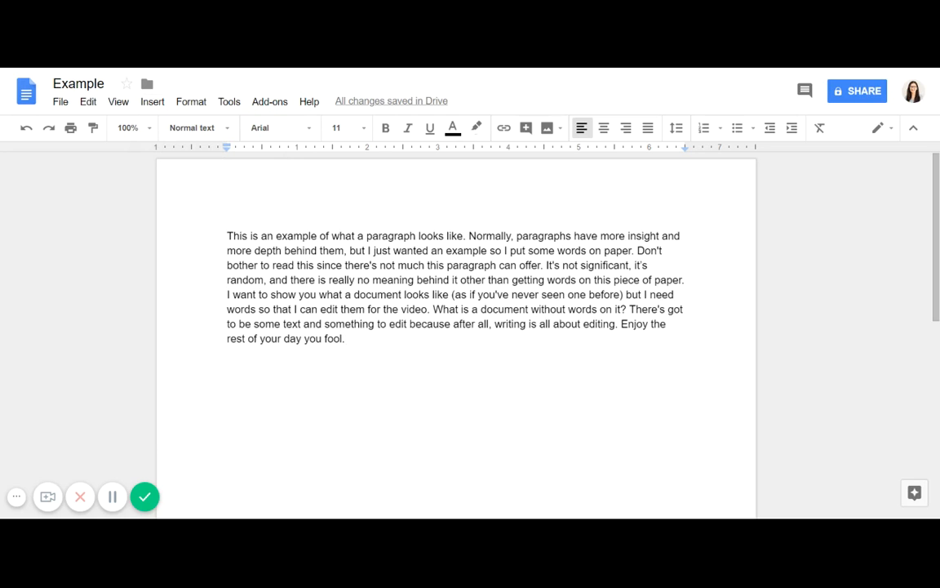